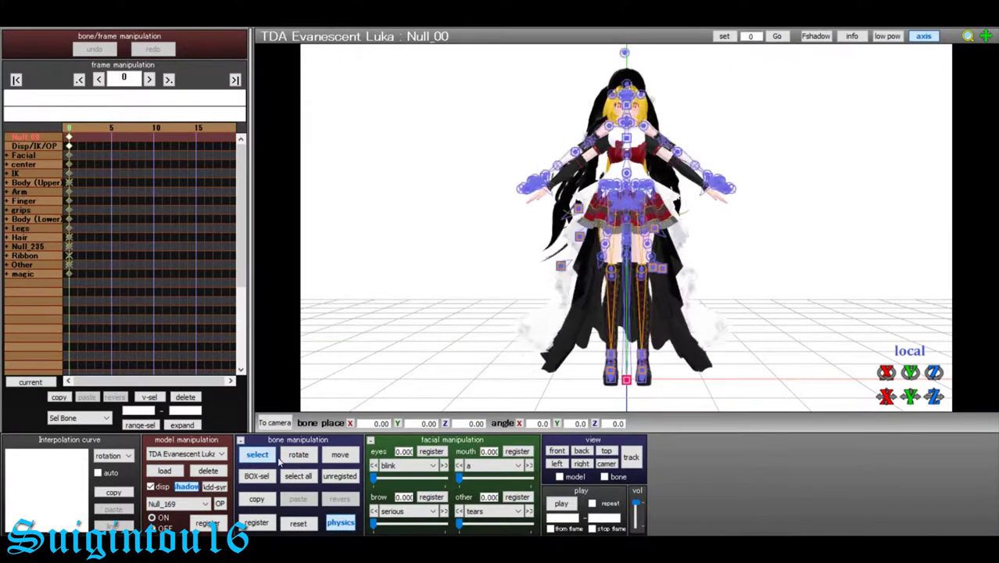
- Slide the dark-haired model left beside the blonde and confirm the AdultShader.fx effect assignment
click(340, 454)
drag(626, 380, 484, 396)
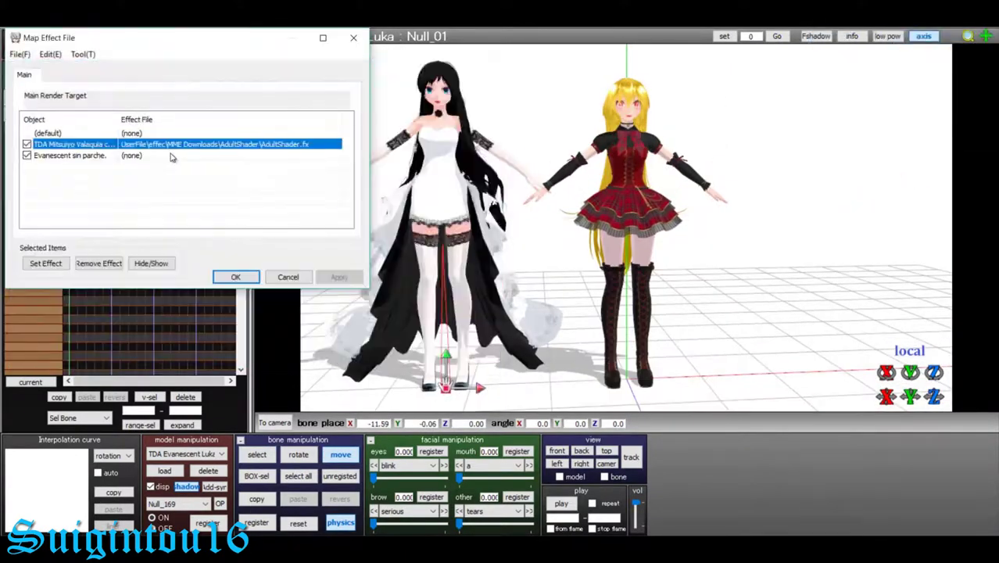
click(233, 275)
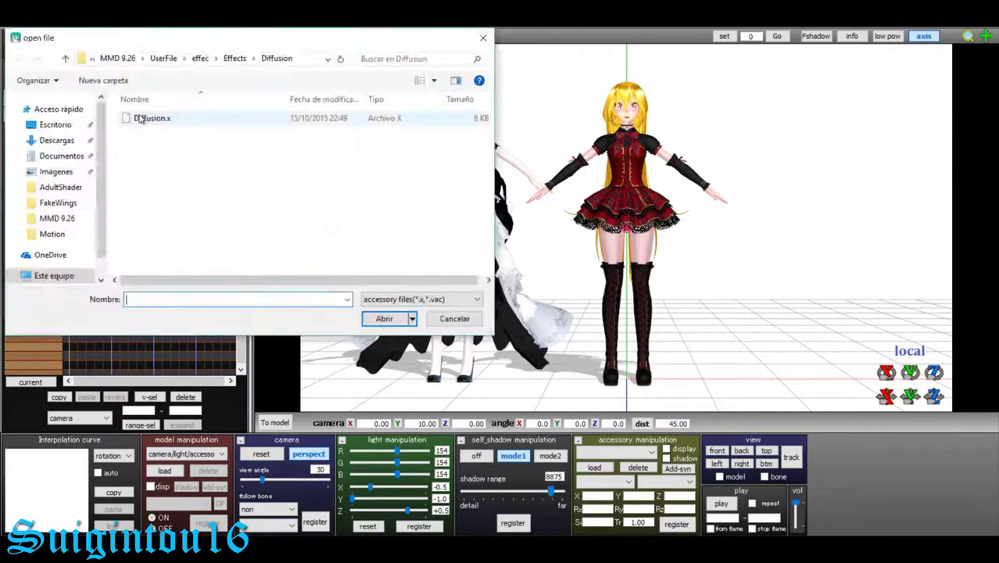
- Load the o_SSAO.x accessory and dim the light colour to 131/129/129
click(591, 466)
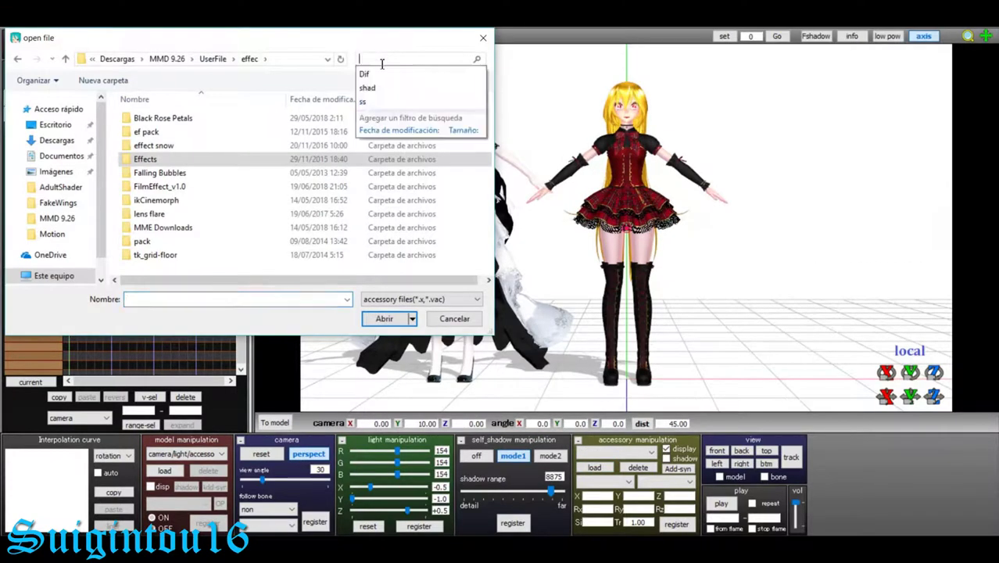
click(384, 317)
drag(397, 473, 382, 486)
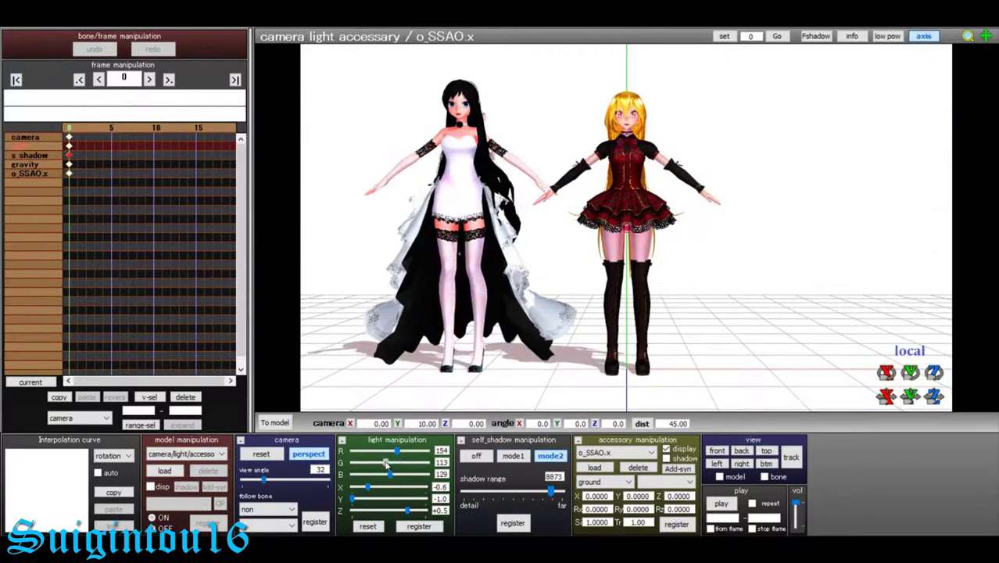
click(71, 29)
click(118, 195)
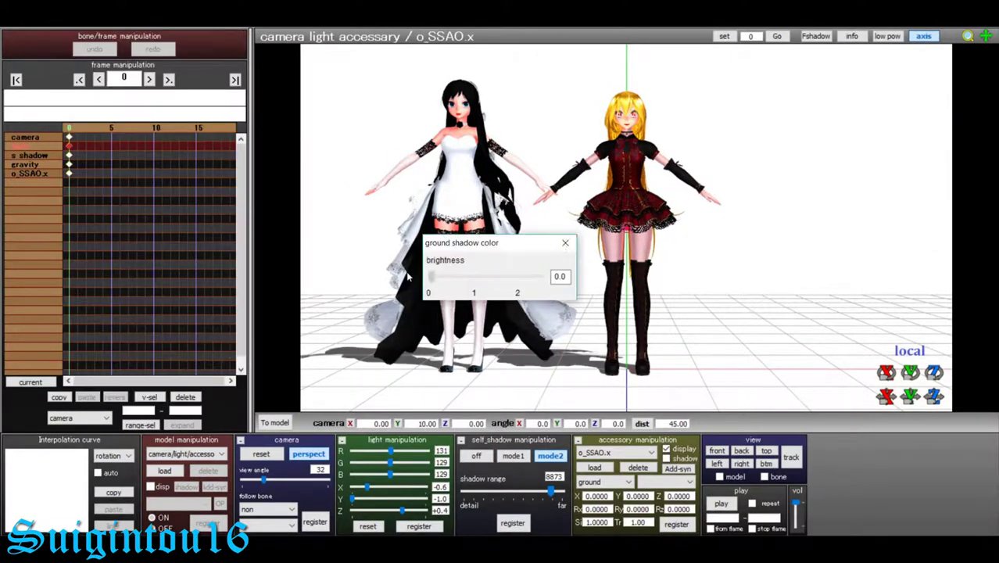
scroll(368, 246, up, 5)
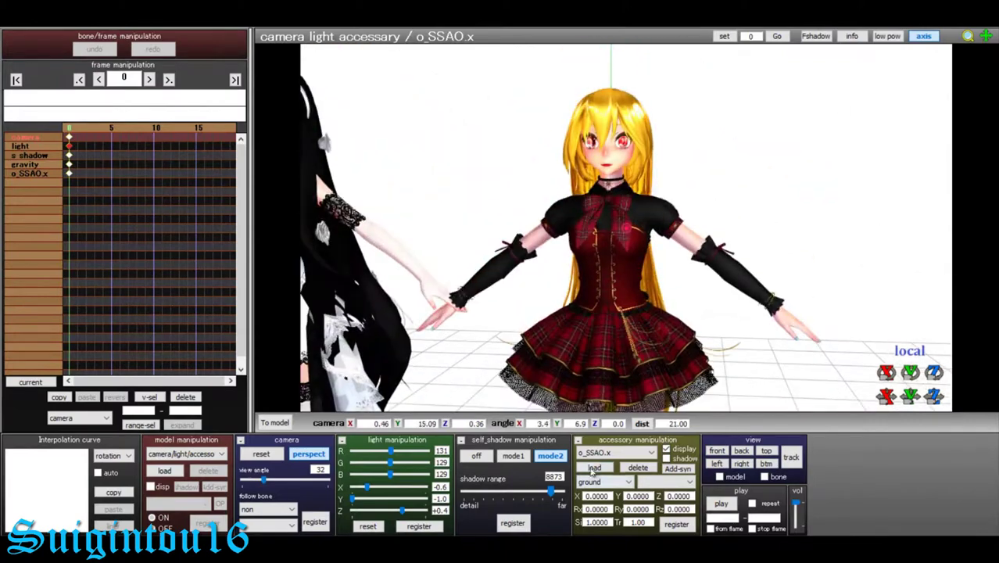
- Load the forest stage from UserFile\Stage and dismiss the missing English data warning
click(165, 470)
double_click(145, 183)
scroll(312, 196, down, 3)
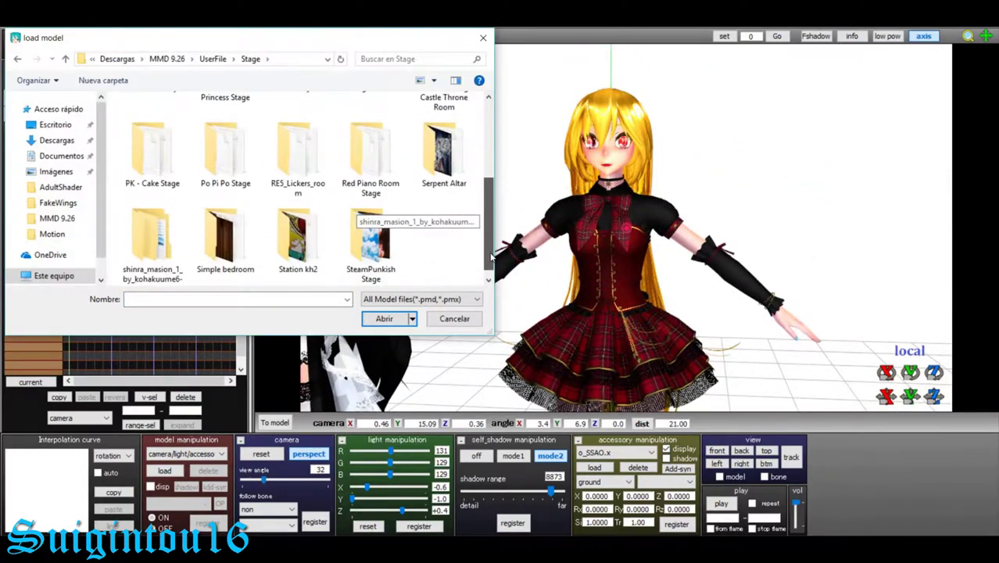
scroll(490, 226, up, 2)
double_click(370, 125)
click(586, 328)
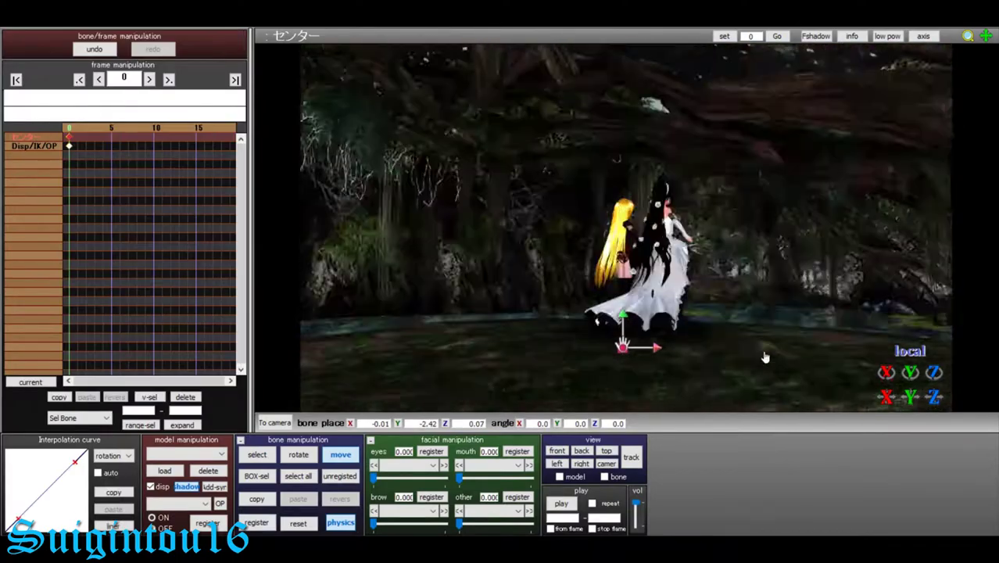
mouse_move(541, 344)
right_down()
mouse_move(996, 364)
mouse_move(704, 359)
right_up()
- Select the blonde model and turn her slightly on the spot
click(186, 453)
right_drag(594, 367, 783, 369)
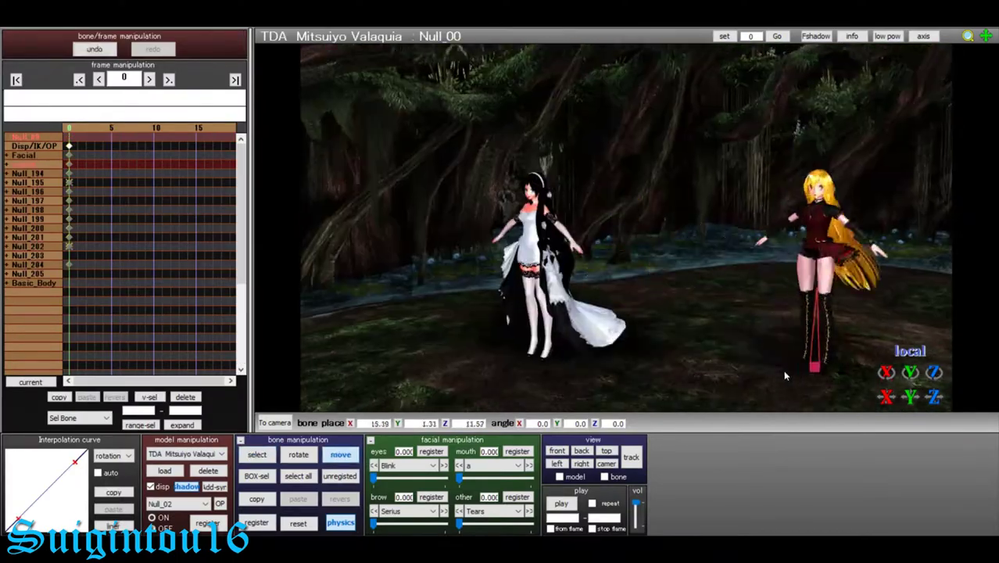
scroll(746, 312, up, 5)
right_drag(746, 312, 594, 328)
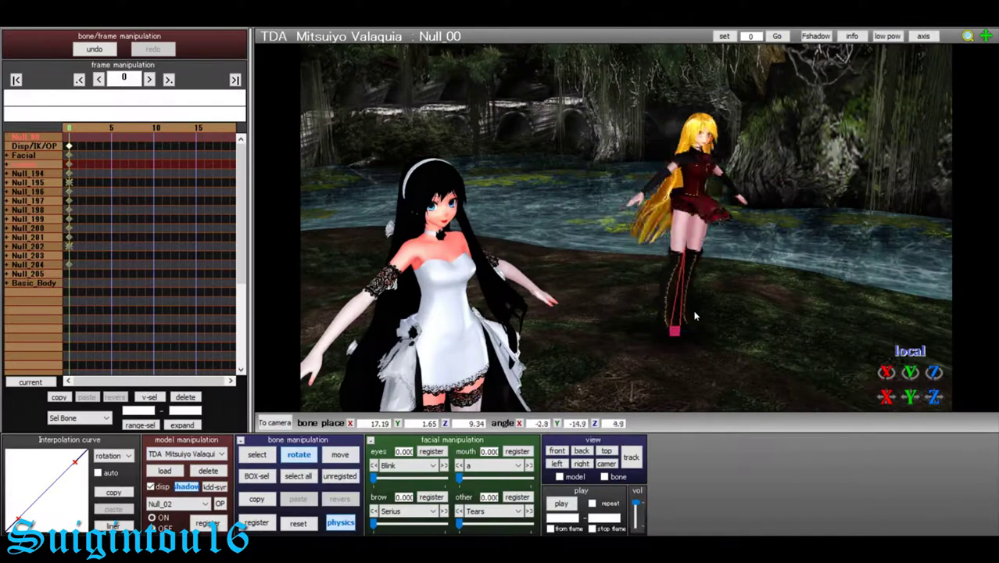
drag(694, 316, 690, 327)
click(341, 37)
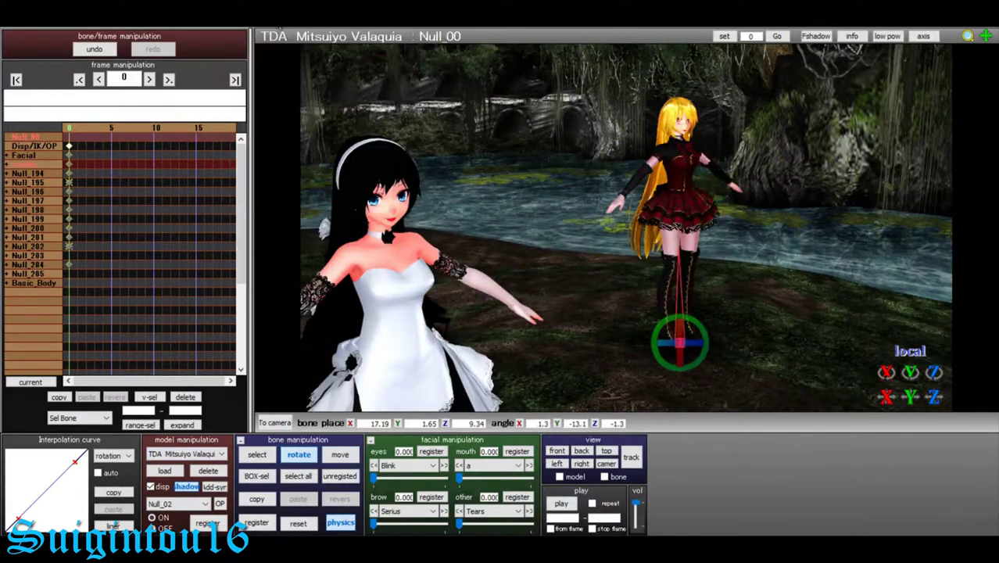
right_drag(690, 353, 792, 317)
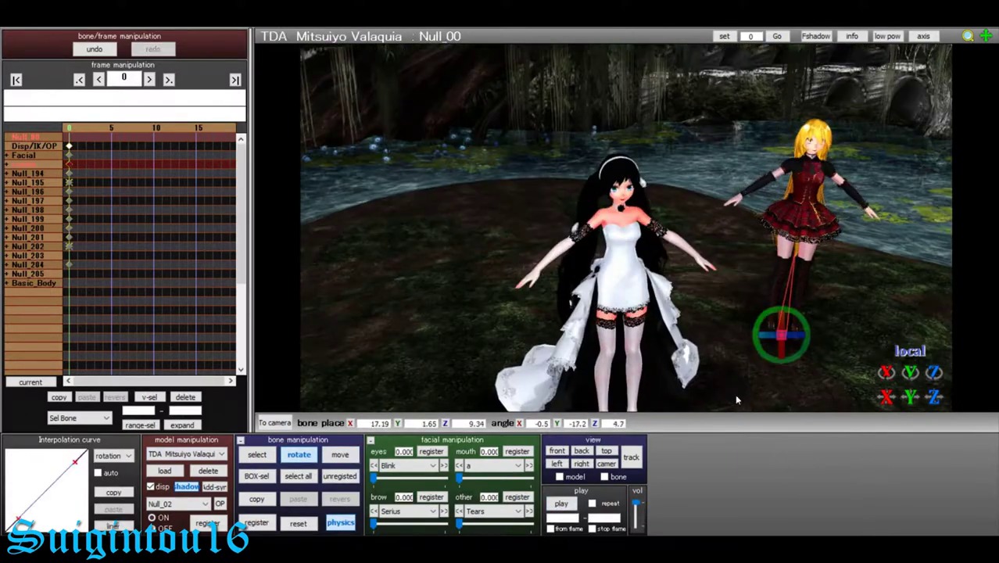
scroll(746, 364, up, 3)
right_drag(745, 363, 703, 352)
- Pick and rotate a bone at the blonde model's feet
scroll(654, 341, down, 4)
key(c)
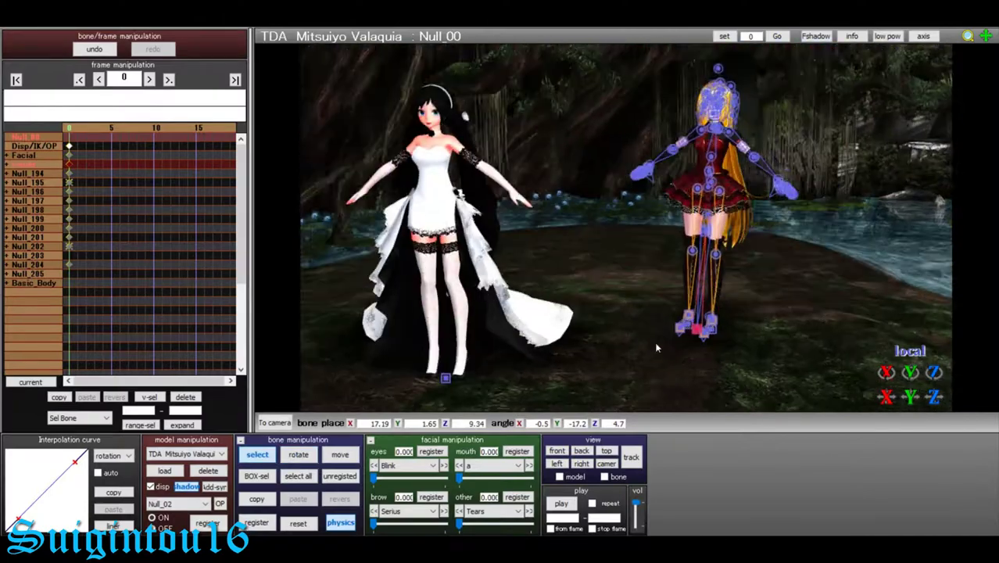
click(693, 322)
key(x)
scroll(643, 316, up, 5)
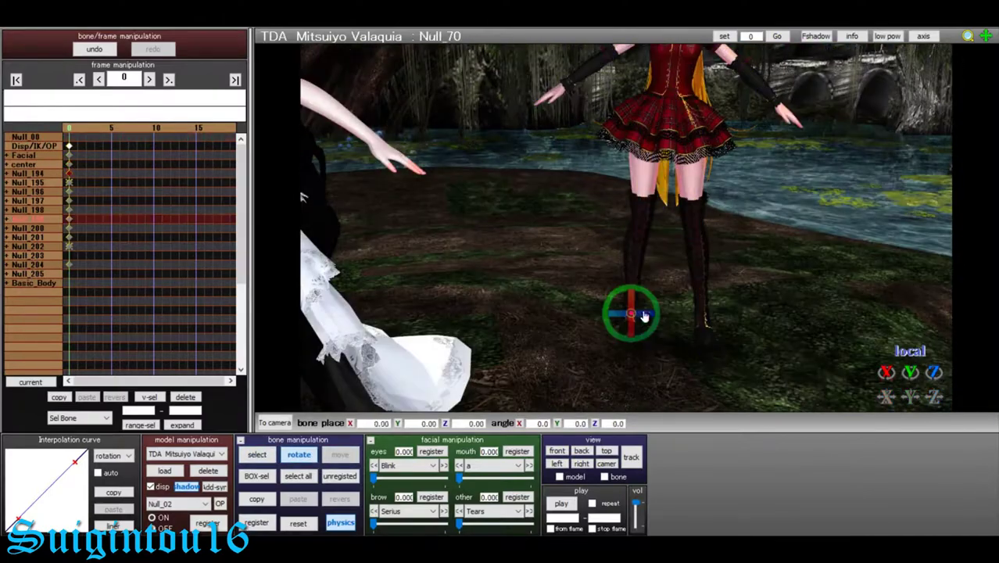
right_drag(611, 360, 600, 331)
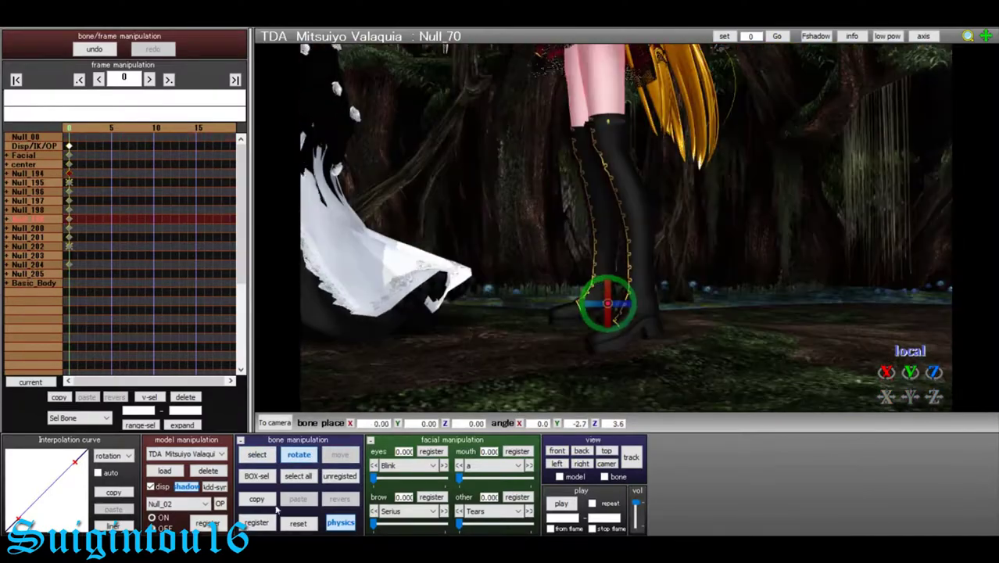
key(c)
click(600, 330)
right_drag(599, 353, 620, 339)
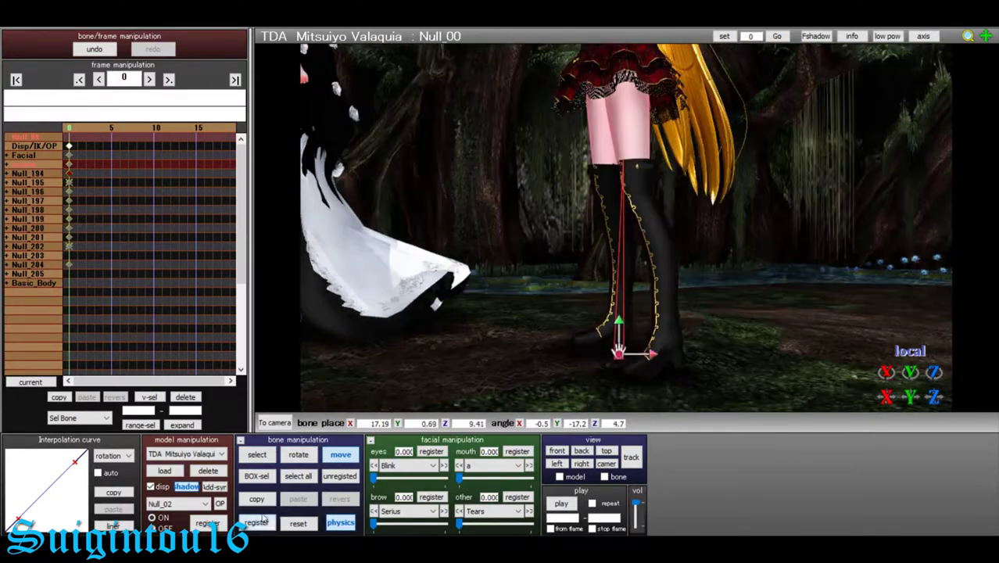
- Select the left toe bone and the Null_04 boot bone for rotation
click(664, 334)
scroll(664, 335, down, 3)
key(c)
click(691, 303)
click(692, 305)
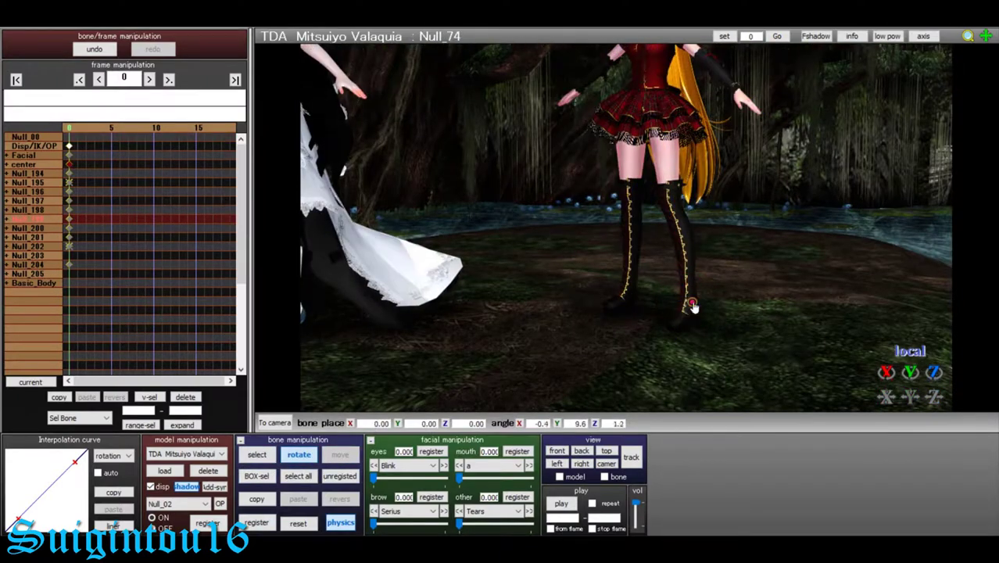
key(x)
scroll(669, 339, up, 5)
click(663, 349)
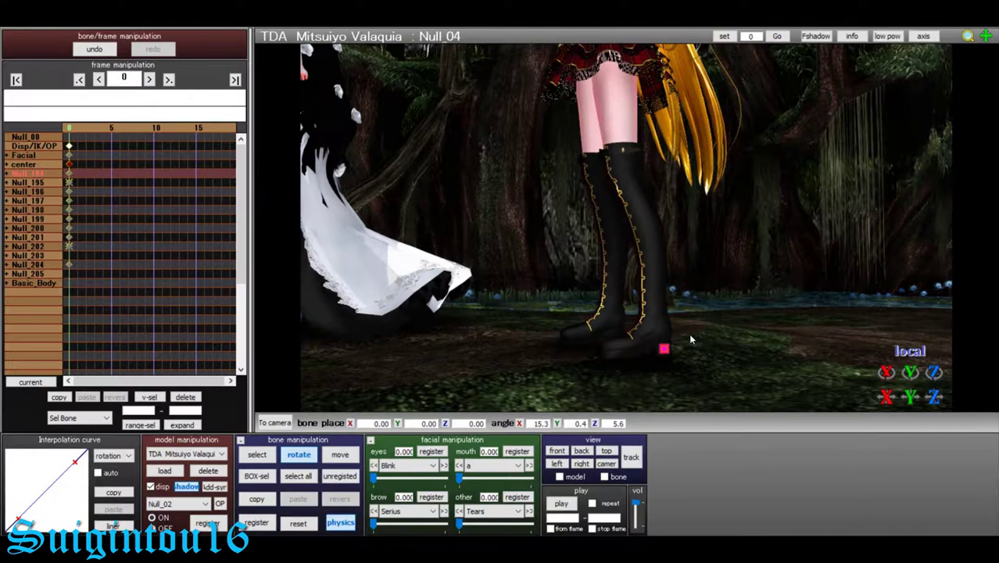
- With the river in view, select the left leg IK and Null_04 boot bones
right_drag(690, 339, 717, 310)
scroll(718, 310, down, 3)
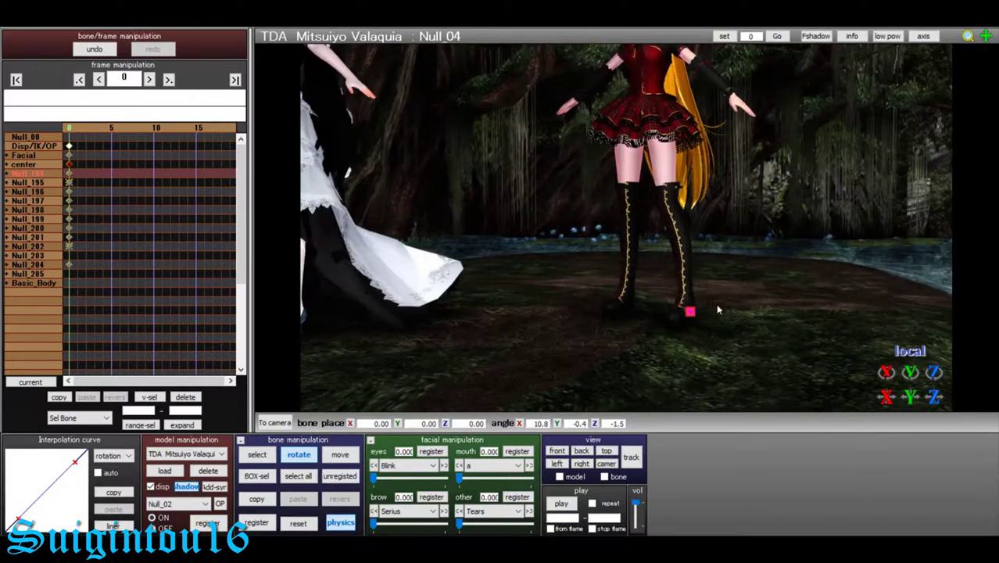
scroll(688, 316, up, 3)
mouse_move(687, 350)
right_down()
mouse_move(498, 289)
mouse_move(527, 327)
right_up()
scroll(496, 311, down, 3)
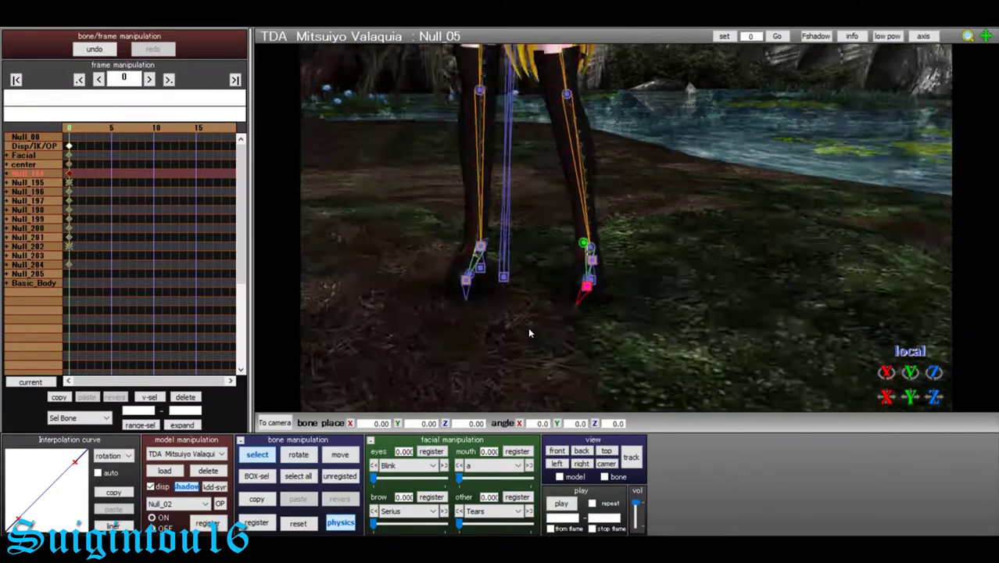
click(663, 336)
click(299, 455)
click(663, 312)
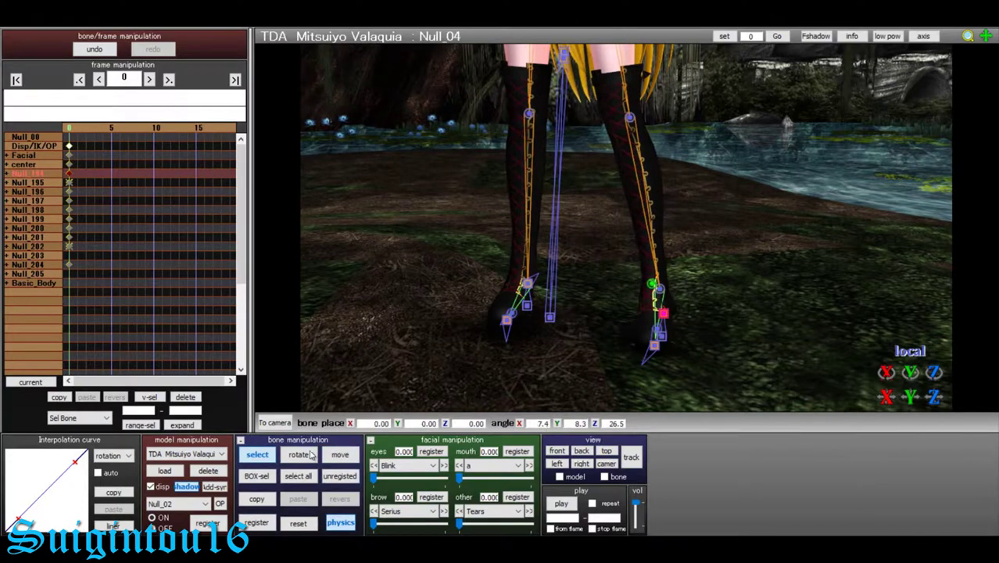
- Shift the right foot slightly left using the Null_74 boot bone
click(663, 313)
scroll(664, 306, down, 2)
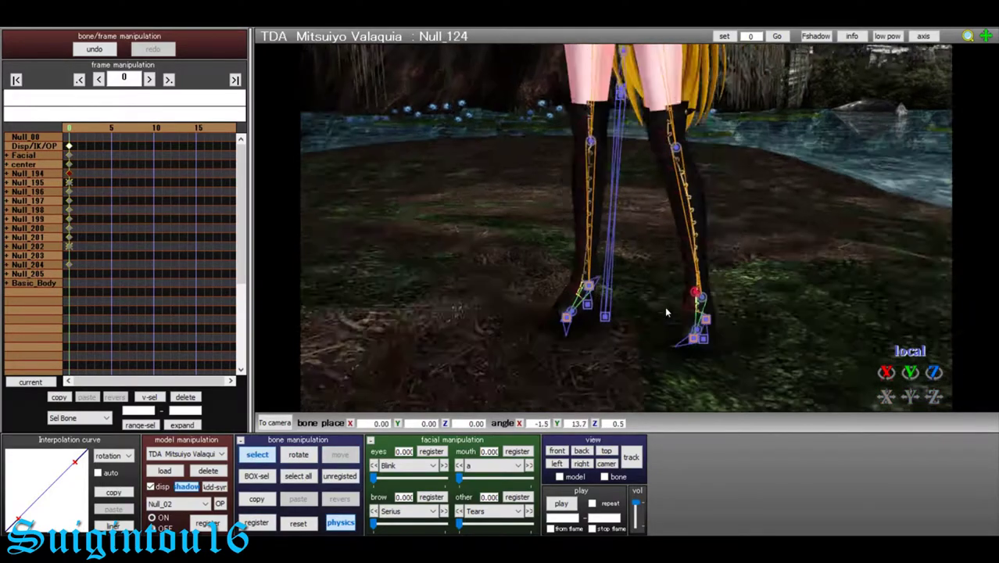
right_drag(665, 305, 734, 276)
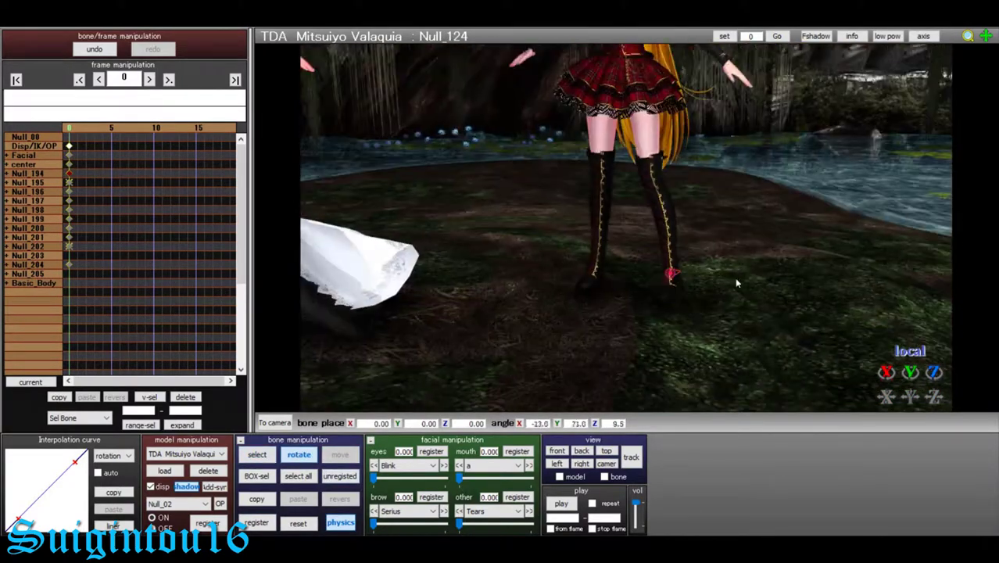
scroll(734, 283, up, 2)
click(743, 318)
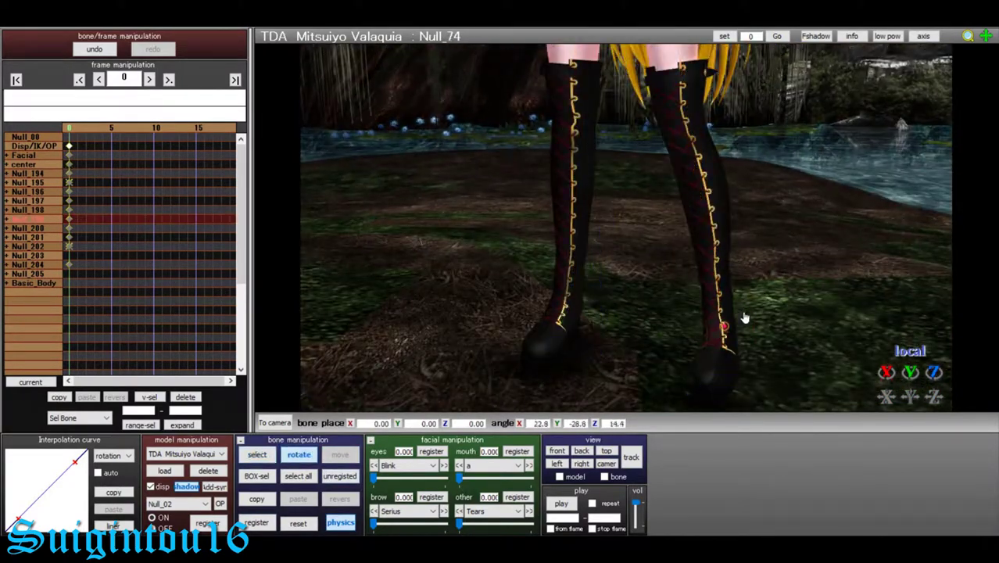
drag(556, 332, 552, 338)
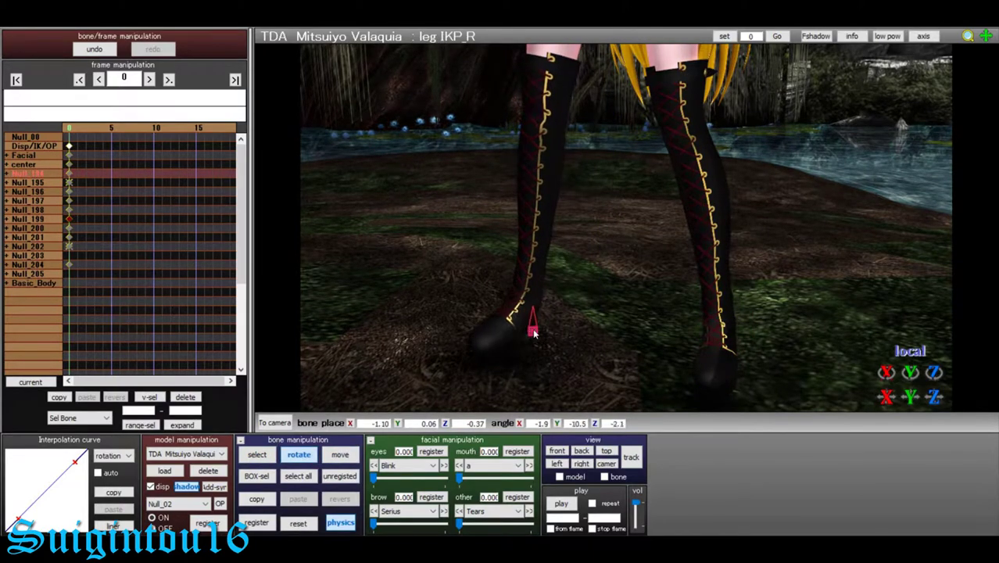
- Rotate the Null_74 boot bone, then reselect the left leg IK bone
scroll(535, 348, down, 3)
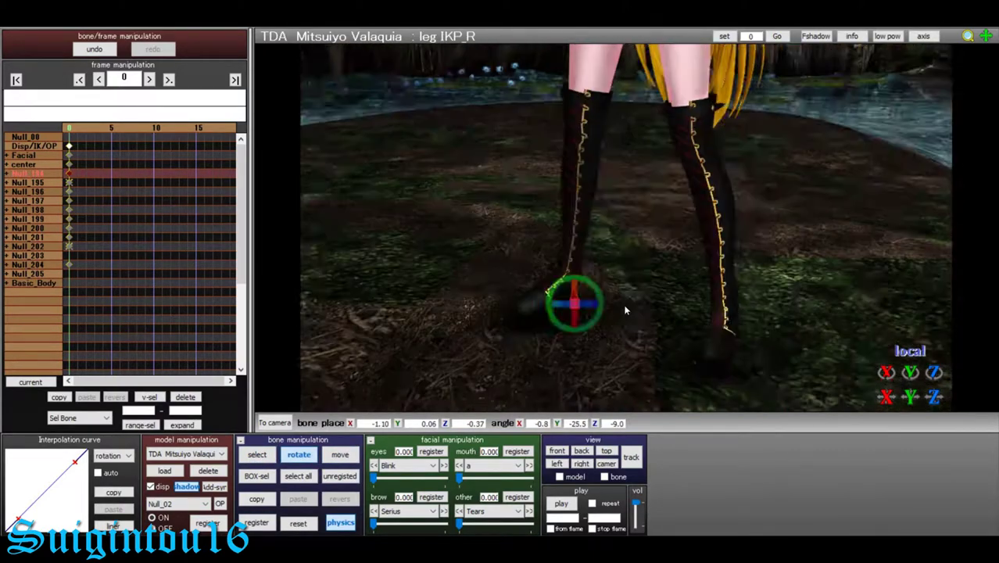
right_drag(626, 307, 728, 298)
click(547, 258)
scroll(547, 258, up, 3)
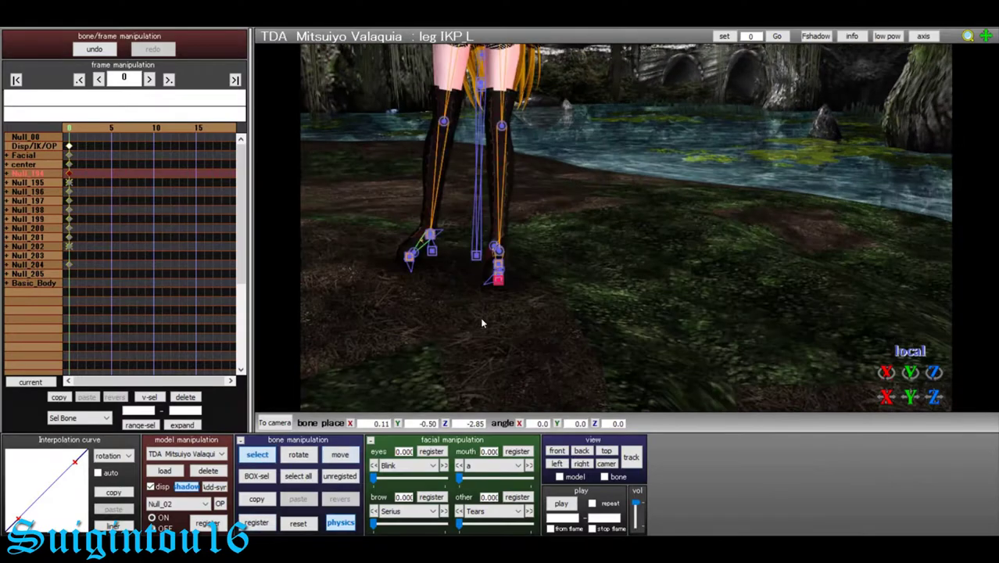
click(408, 266)
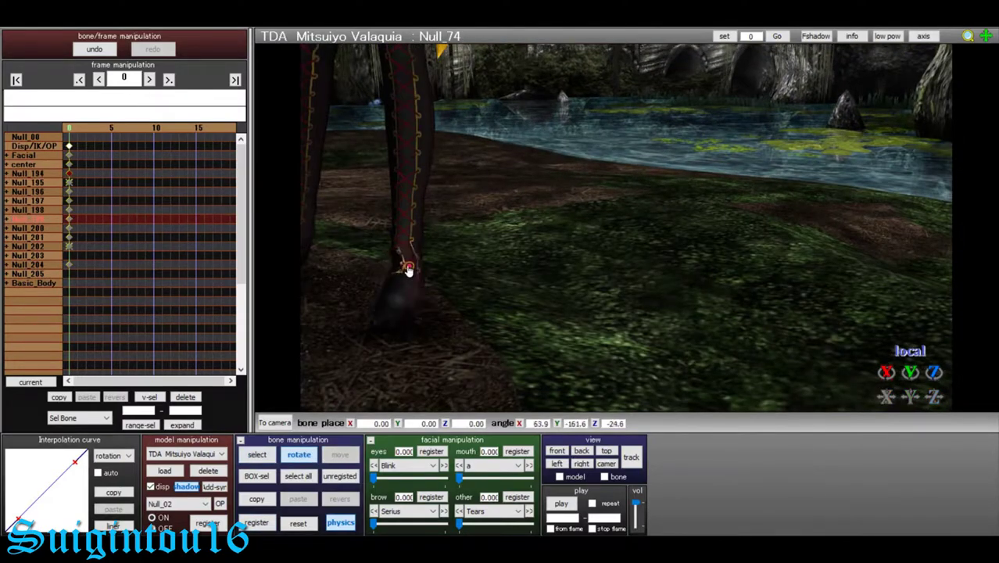
right_drag(408, 268, 614, 338)
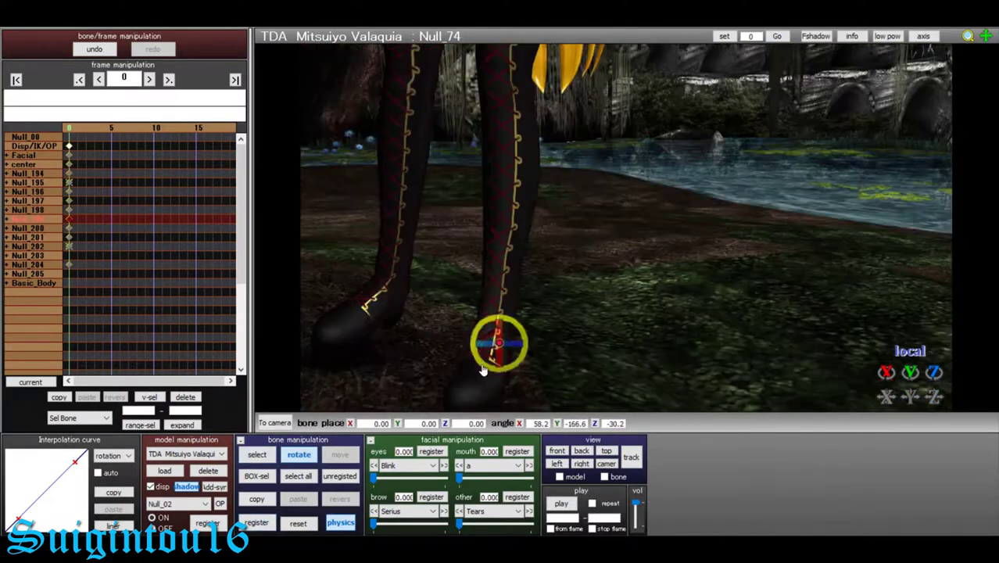
key(z)
click(614, 341)
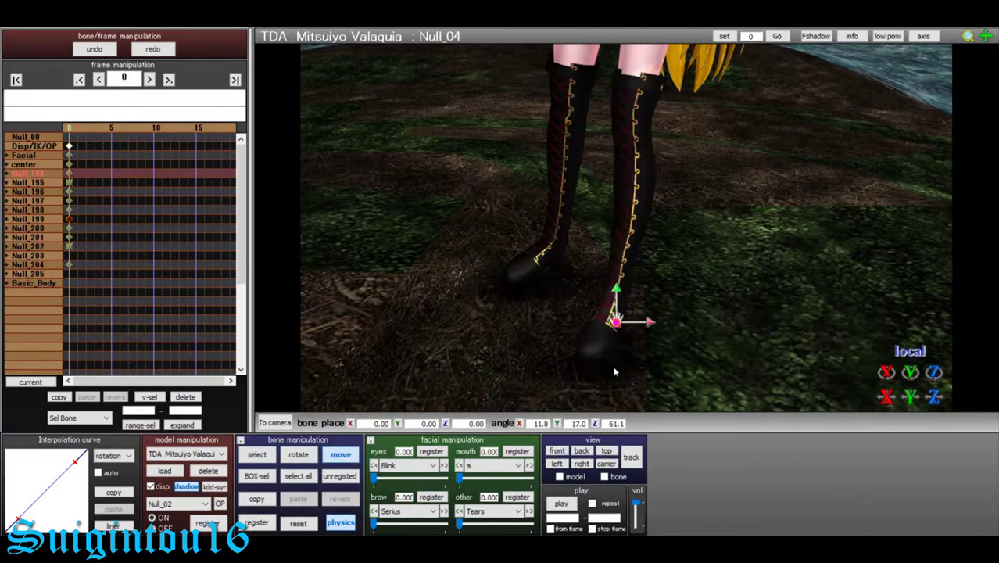
- Rotate a lower-leg bone of the blonde model
scroll(515, 338, down, 5)
mouse_move(514, 339)
right_down()
mouse_move(634, 328)
mouse_move(524, 361)
right_up()
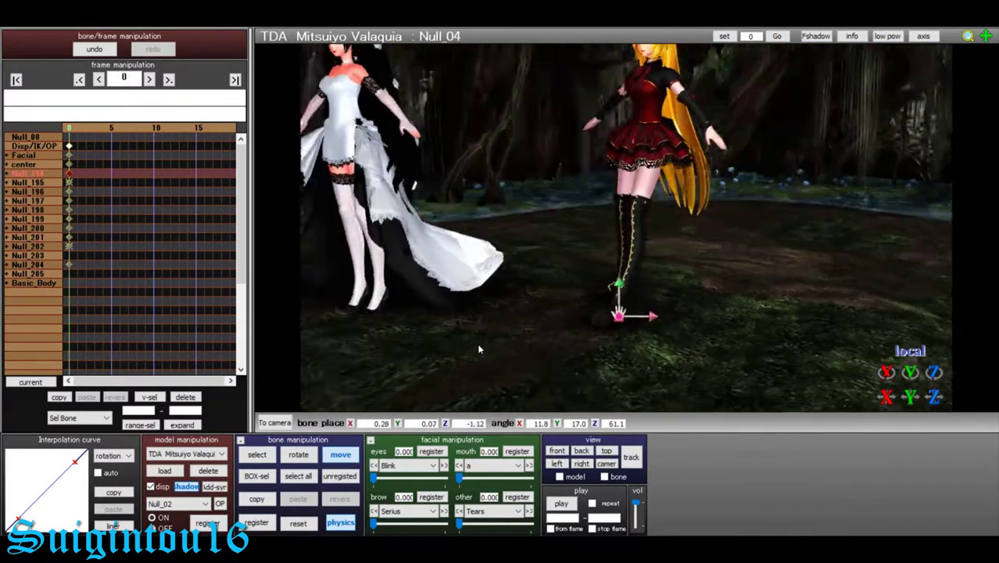
scroll(618, 336, up, 5)
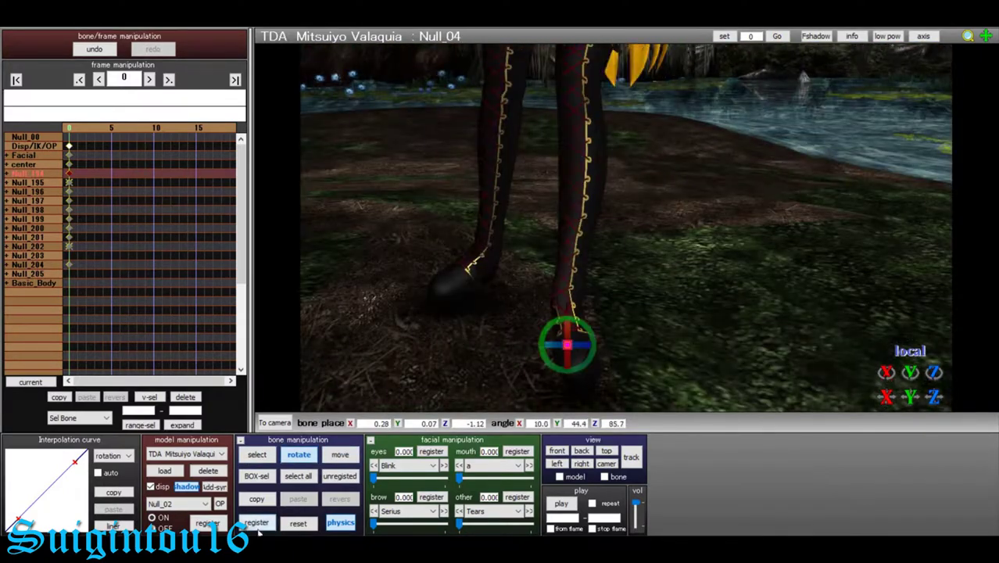
click(590, 349)
scroll(633, 224, down, 3)
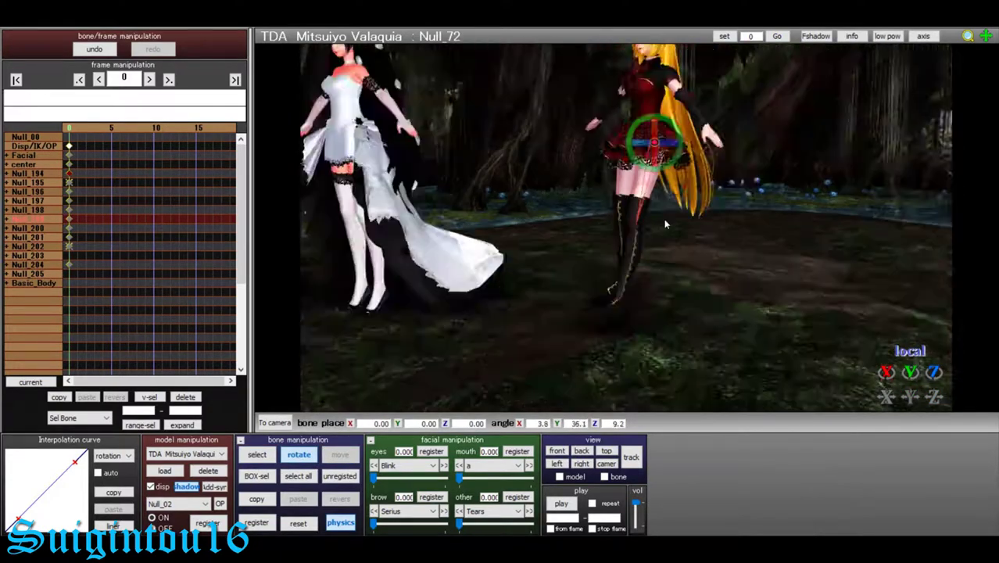
right_drag(623, 75, 654, 214)
- Move the foot bone to reposition the blonde model's foot on the ground
click(257, 455)
click(541, 364)
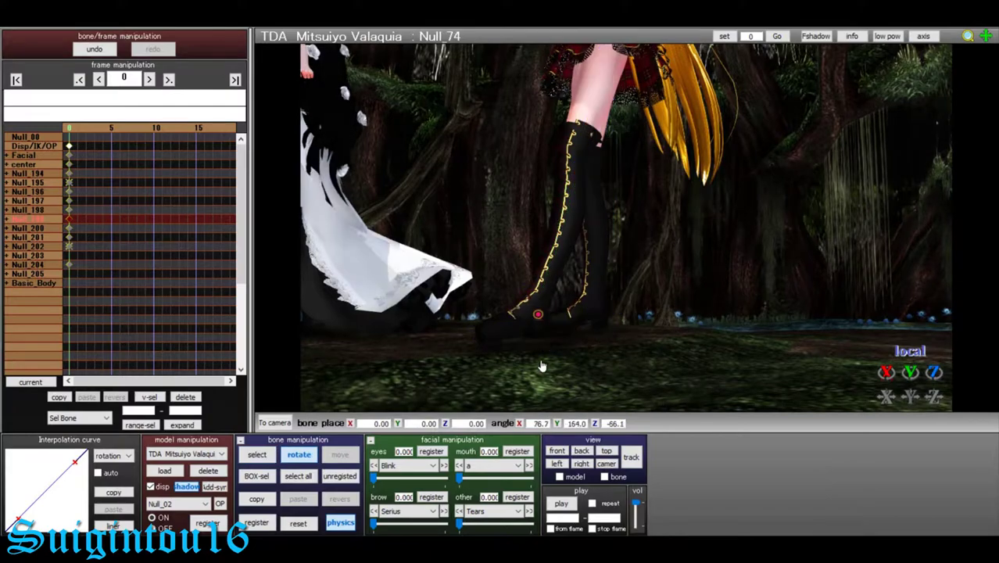
scroll(517, 376, down, 3)
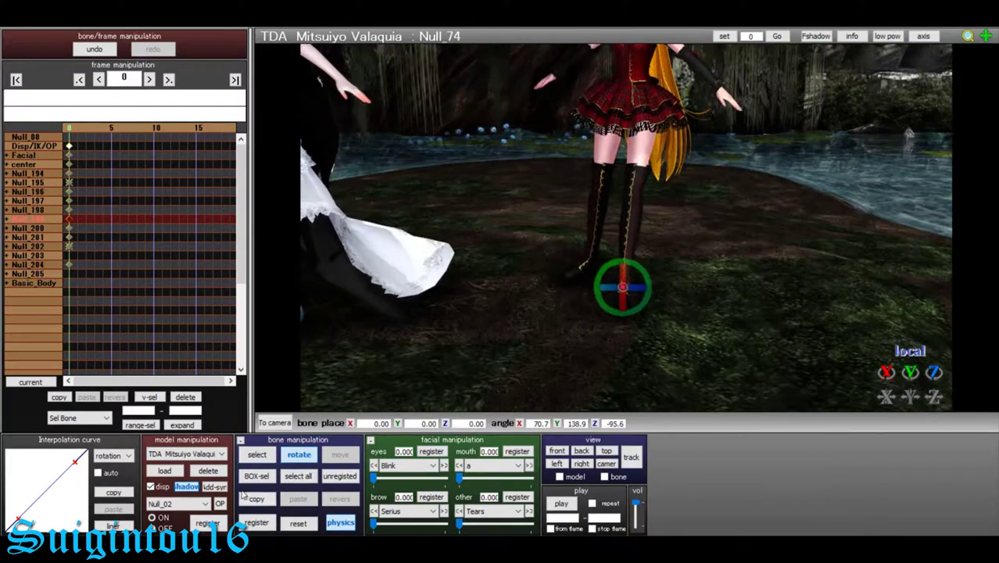
scroll(620, 391, up, 3)
click(620, 400)
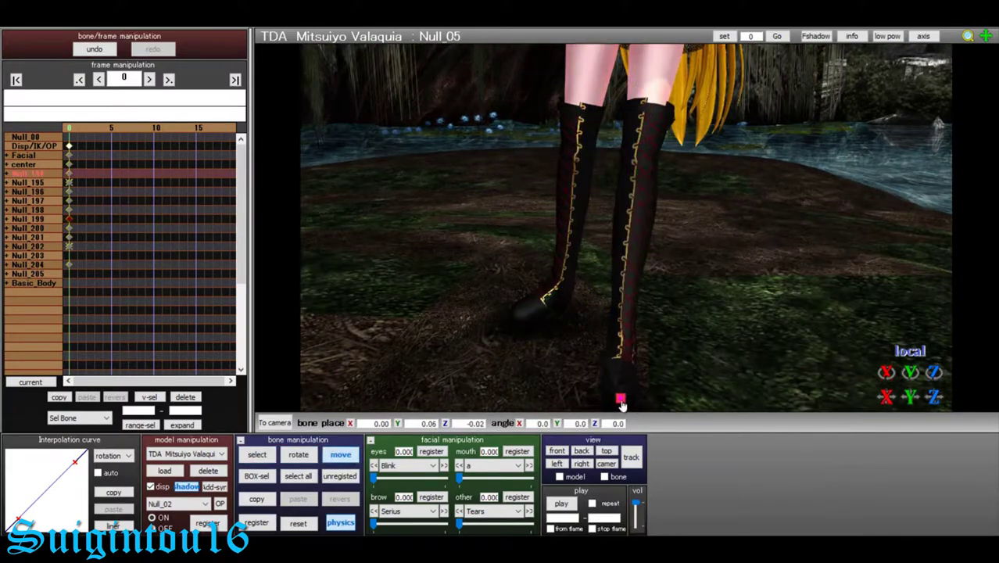
scroll(607, 398, down, 3)
mouse_move(607, 398)
right_down()
mouse_move(571, 367)
mouse_move(538, 295)
right_up()
click(571, 367)
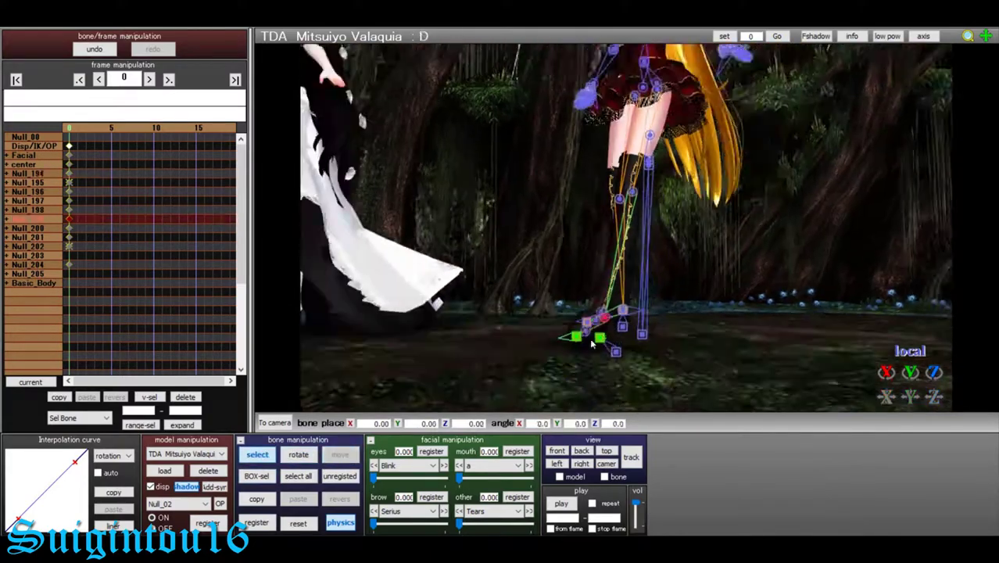
click(340, 454)
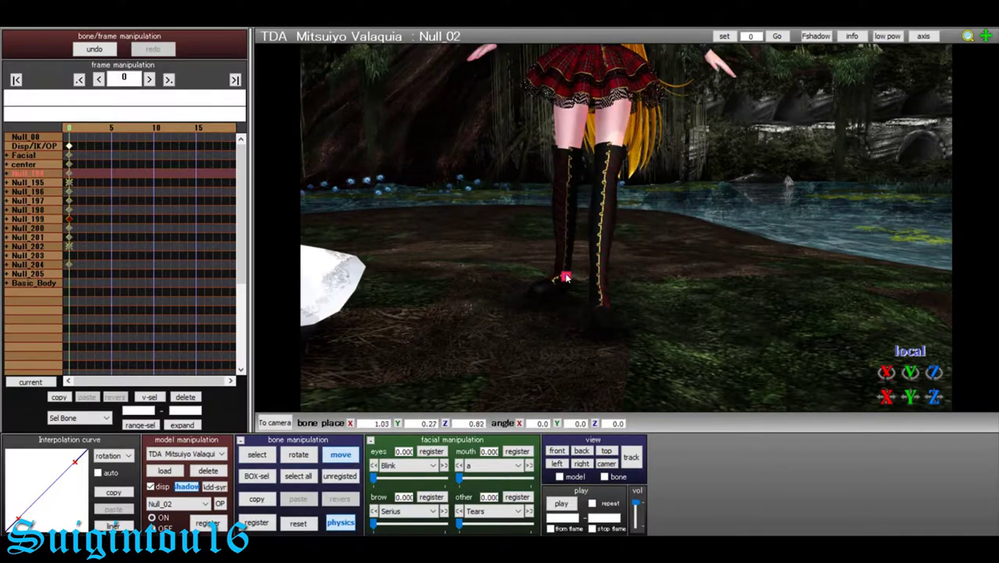
scroll(524, 313, up, 3)
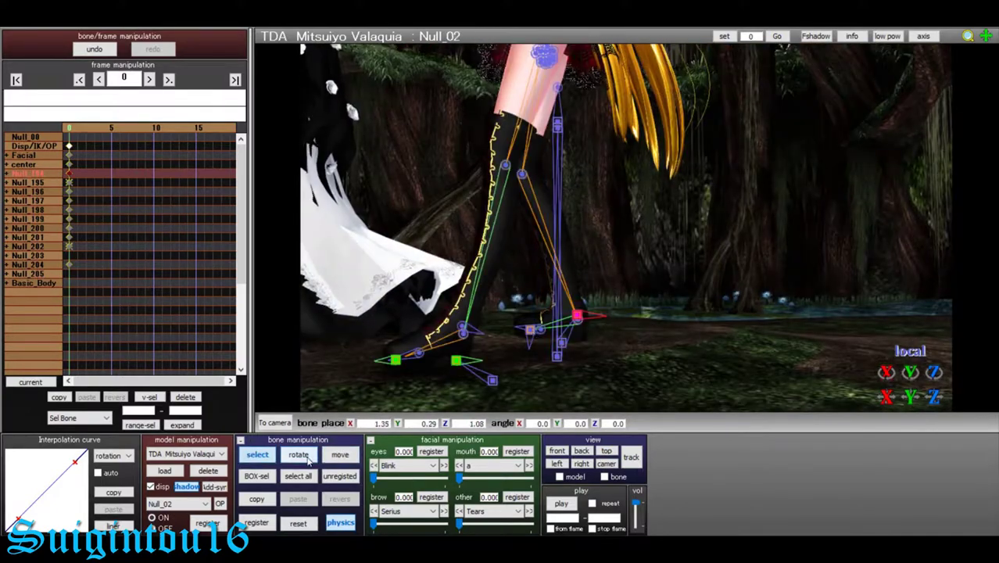
scroll(613, 339, down, 5)
scroll(614, 338, up, 3)
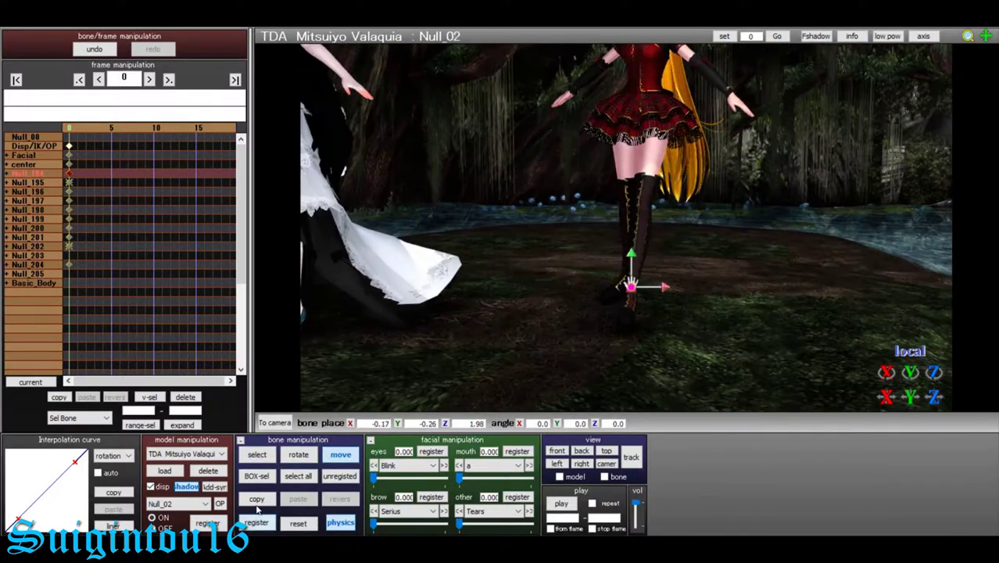
key(c)
mouse_move(613, 339)
right_down()
mouse_move(897, 160)
mouse_move(625, 196)
right_up()
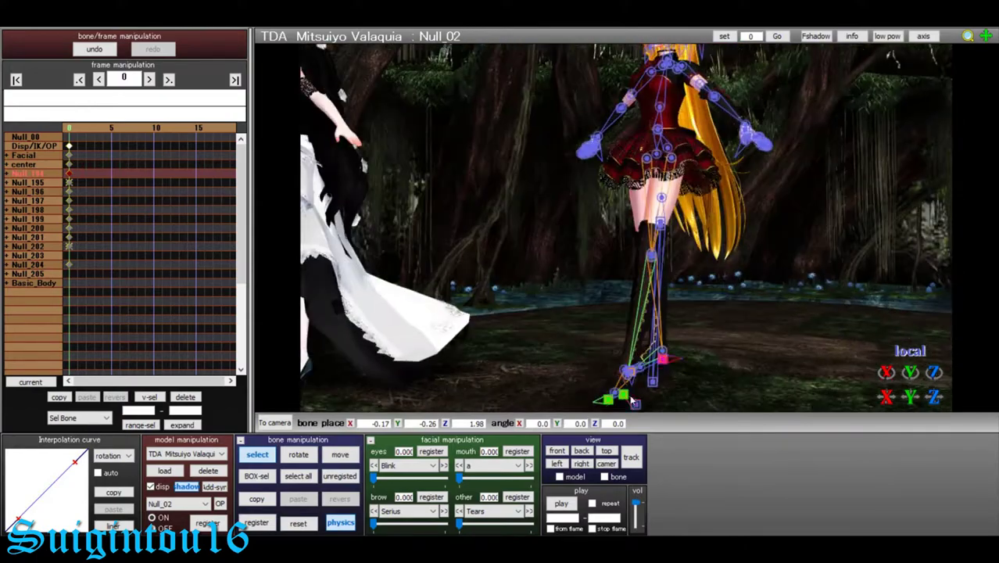
- Select the left leg IK control and view the model from another angle
scroll(625, 195, up, 3)
click(611, 404)
scroll(625, 117, down, 3)
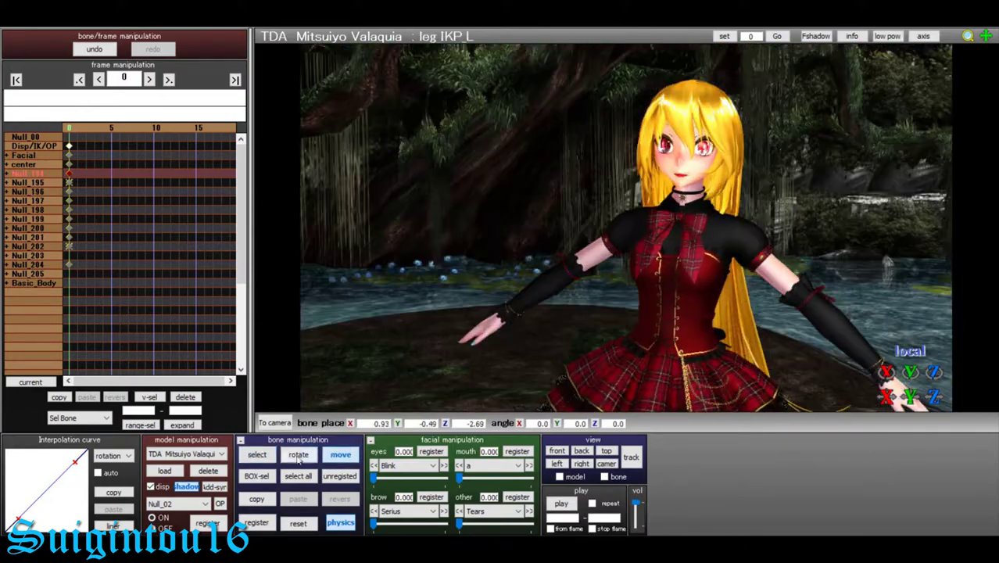
right_drag(625, 117, 470, 262)
key(c)
scroll(470, 262, up, 3)
- Twist the waist, upper-body and head bones slightly, framing her face
click(655, 150)
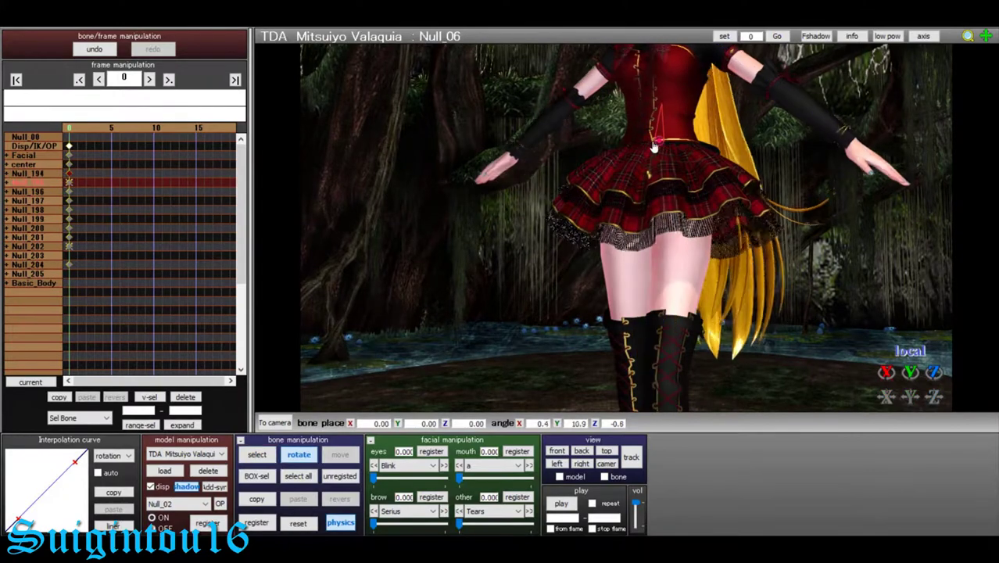
middle_drag(654, 150, 655, 211)
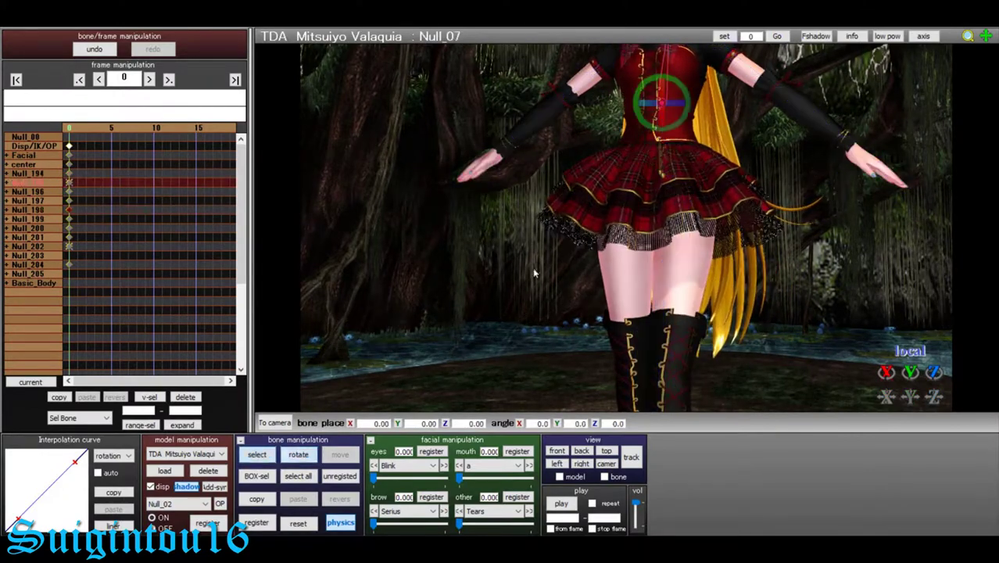
scroll(655, 211, down, 2)
click(625, 184)
scroll(625, 184, up, 3)
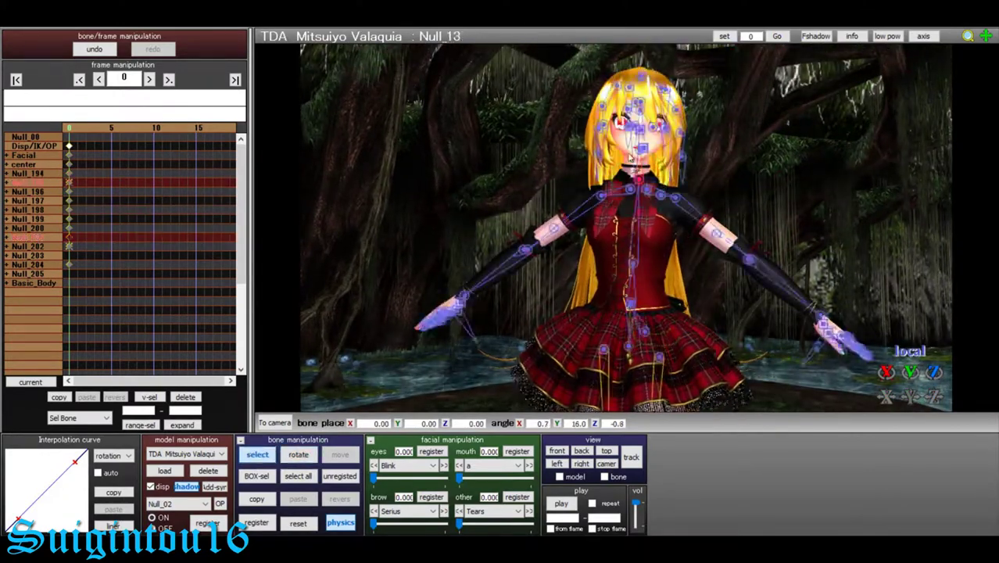
click(379, 100)
scroll(379, 100, down, 4)
scroll(610, 386, down, 2)
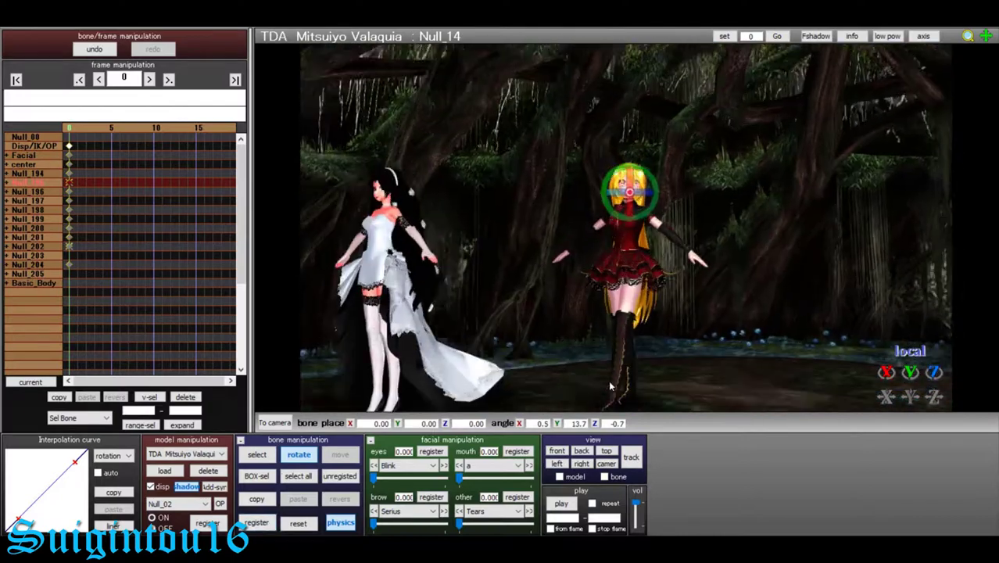
scroll(610, 386, up, 4)
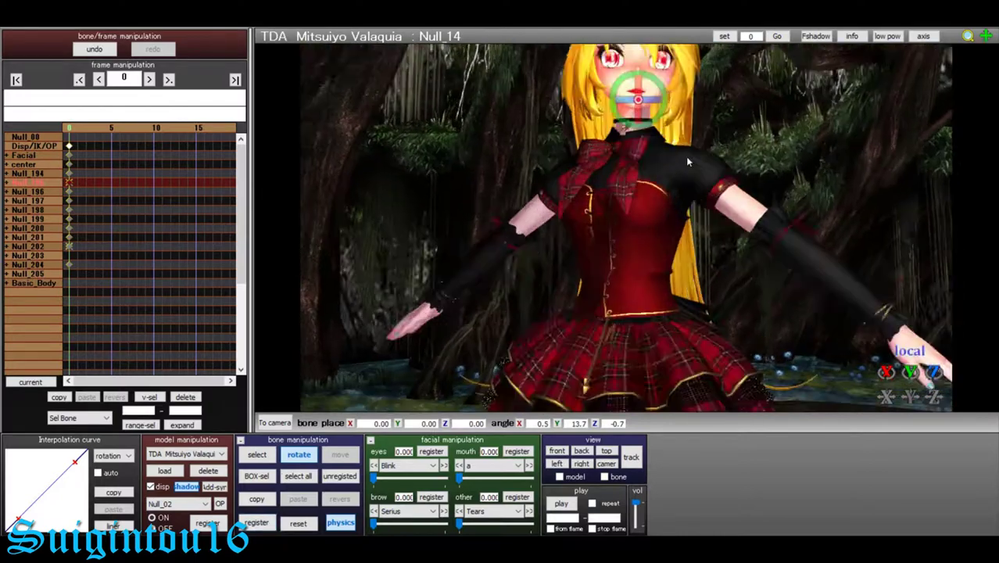
middle_drag(686, 156, 814, 177)
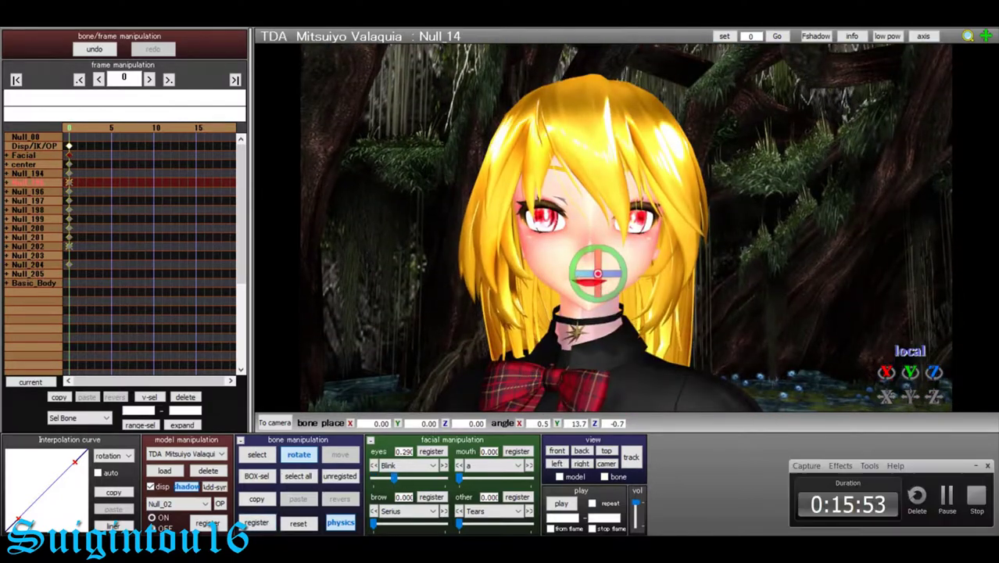
- Set eye morph Blink to 0.400, mouth 'i' to 0.330 and brow Serius to 1.000
click(432, 510)
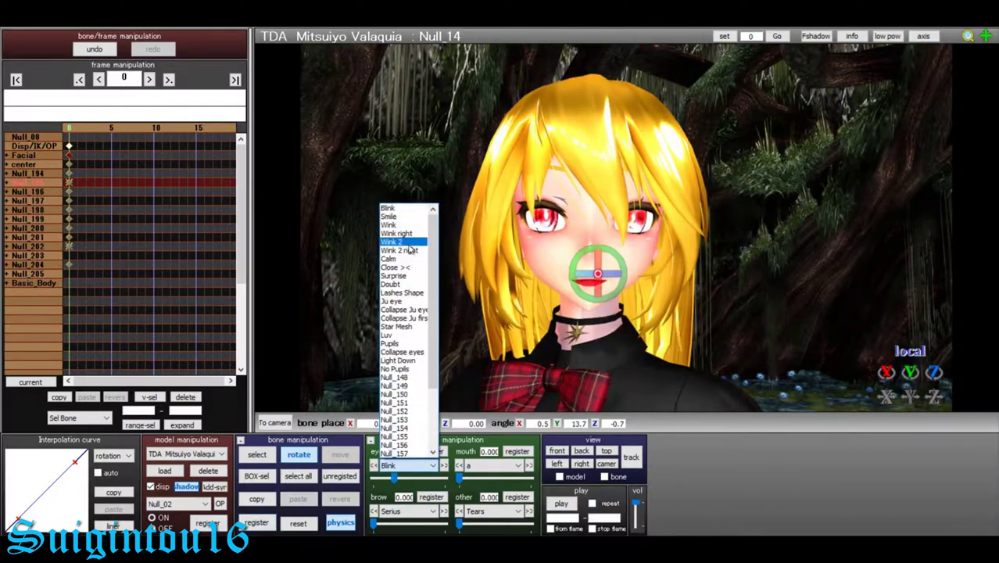
drag(375, 524, 408, 530)
click(479, 225)
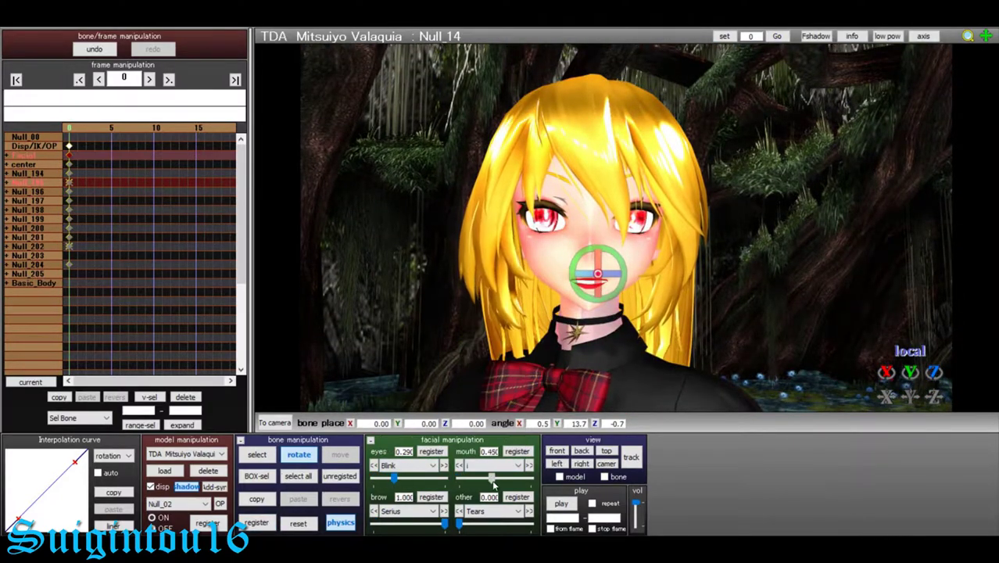
click(492, 465)
click(471, 250)
drag(459, 478, 469, 479)
scroll(488, 298, down, 3)
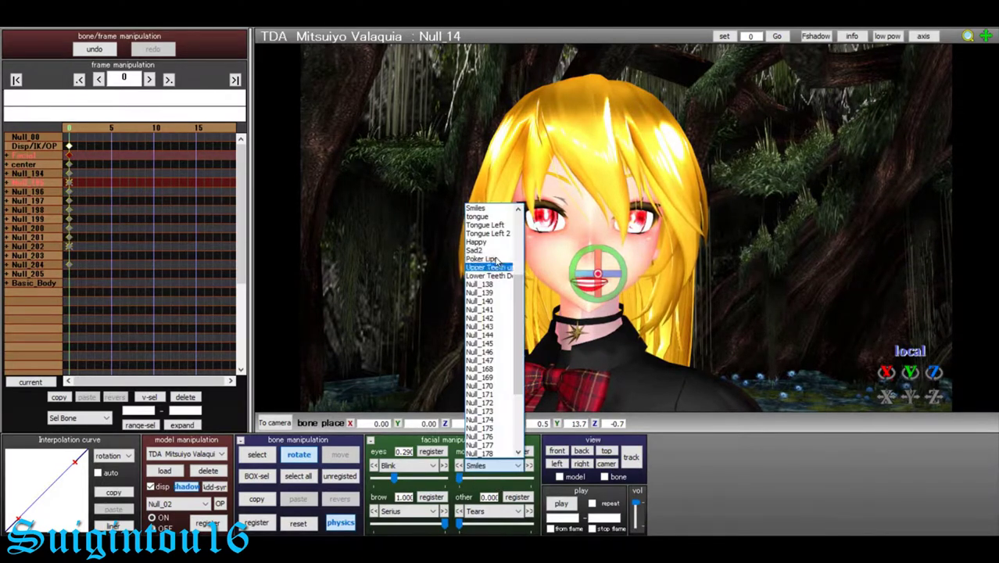
click(478, 254)
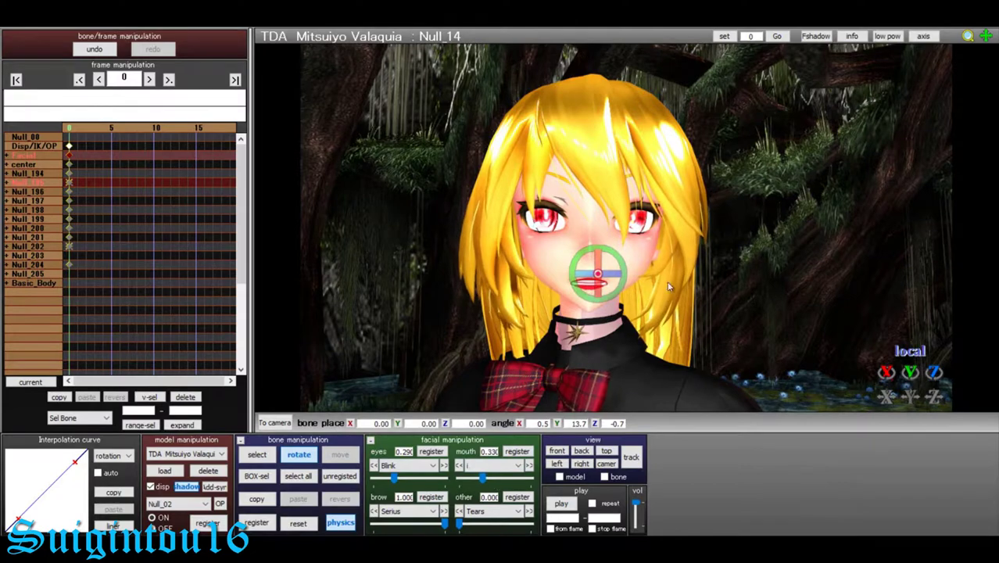
scroll(668, 286, down, 5)
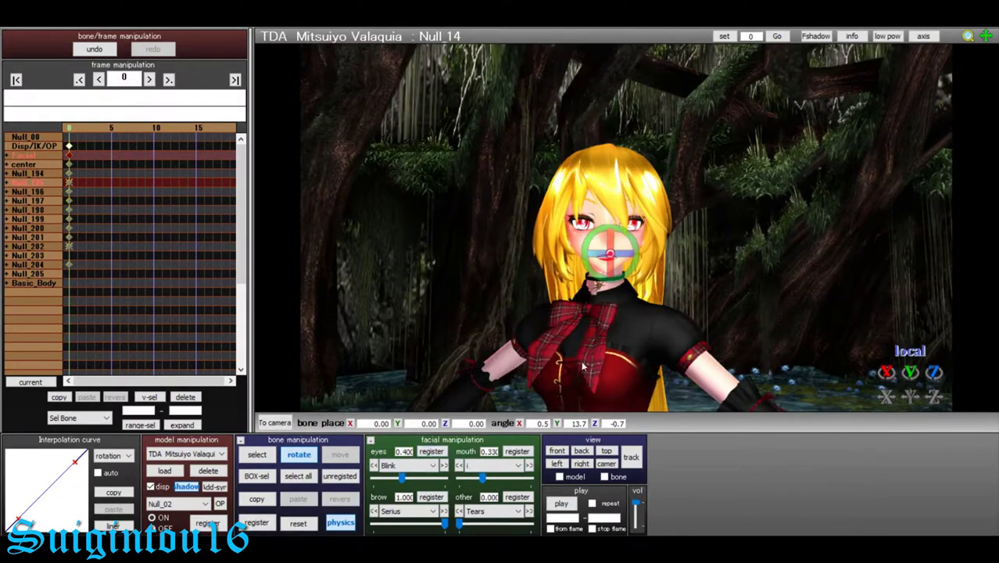
scroll(582, 367, down, 3)
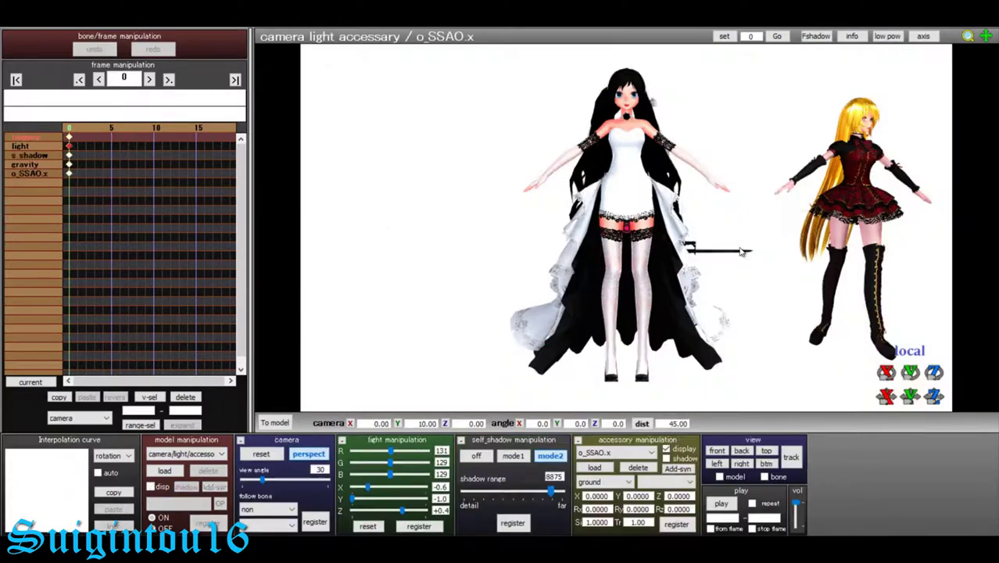
- Move the rifle toward the blonde model and angle it across her shoulder
right_drag(743, 250, 221, 469)
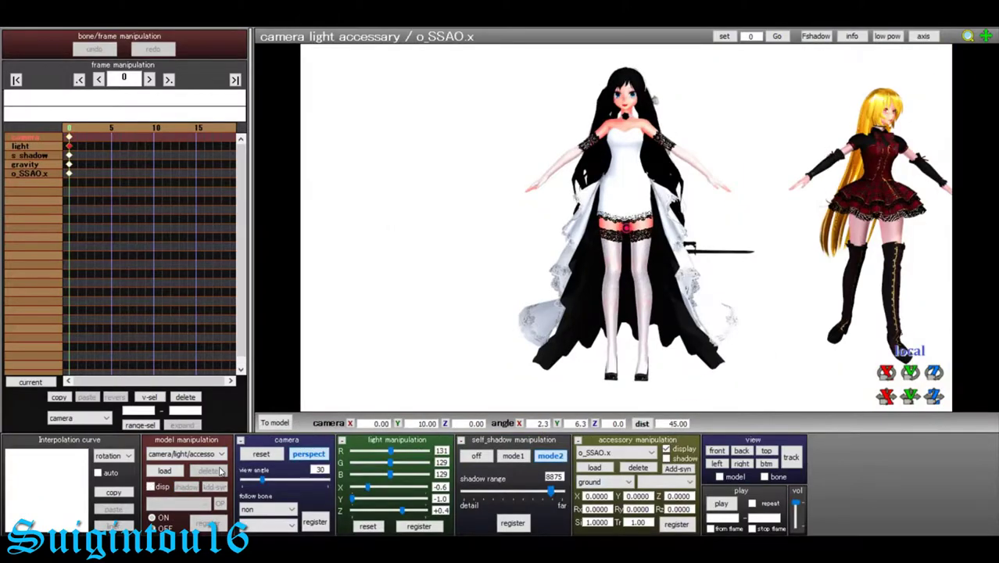
right_drag(800, 205, 764, 205)
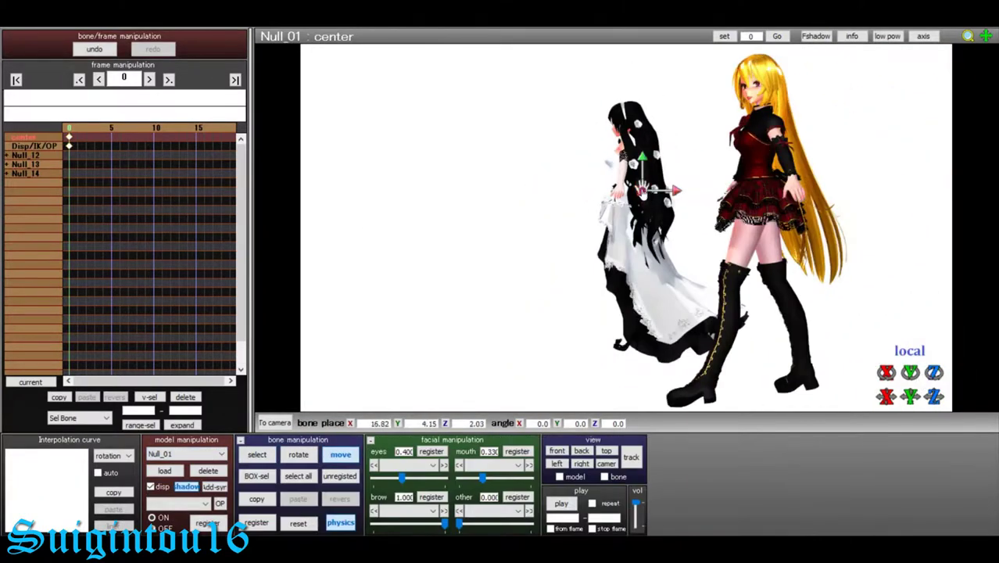
right_drag(880, 211, 586, 268)
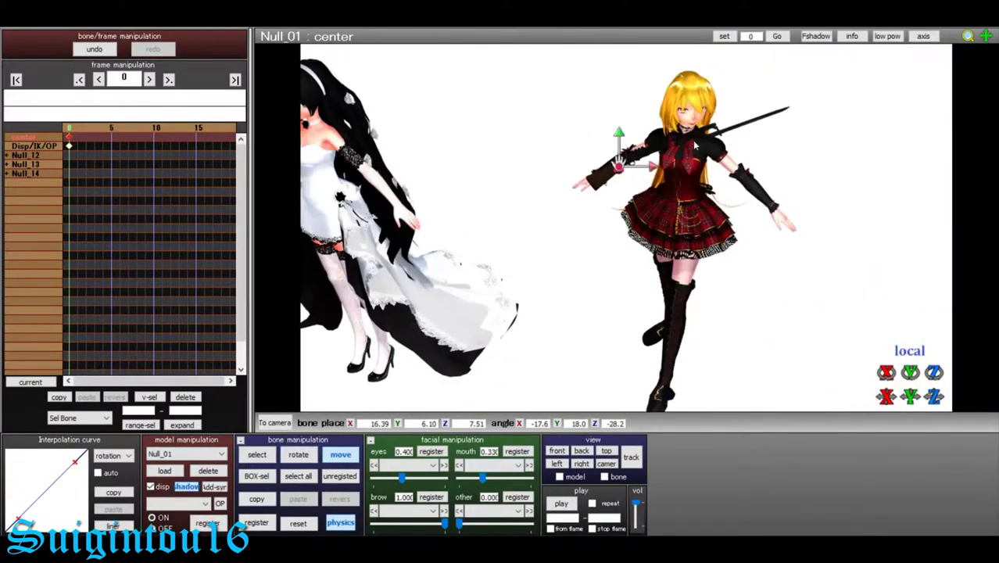
click(186, 454)
- Bend the blonde model's forearm so her hand rests on her chest
click(186, 477)
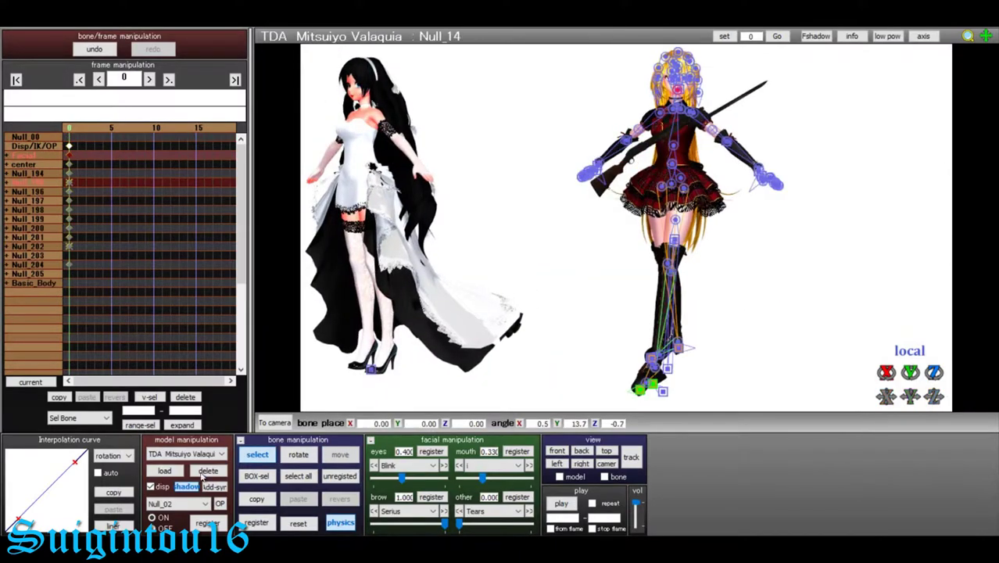
click(653, 381)
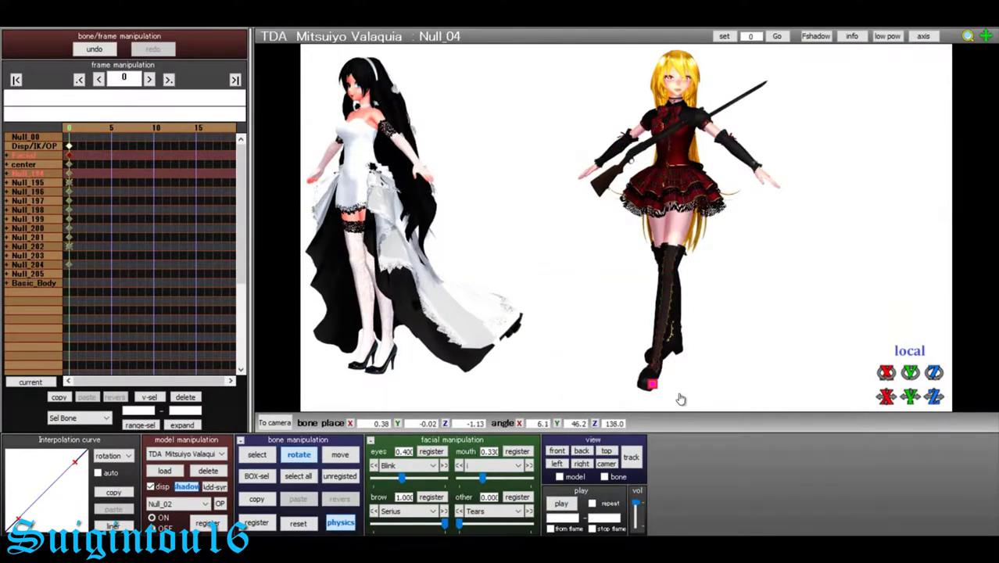
scroll(653, 106, up, 3)
middle_drag(652, 105, 766, 206)
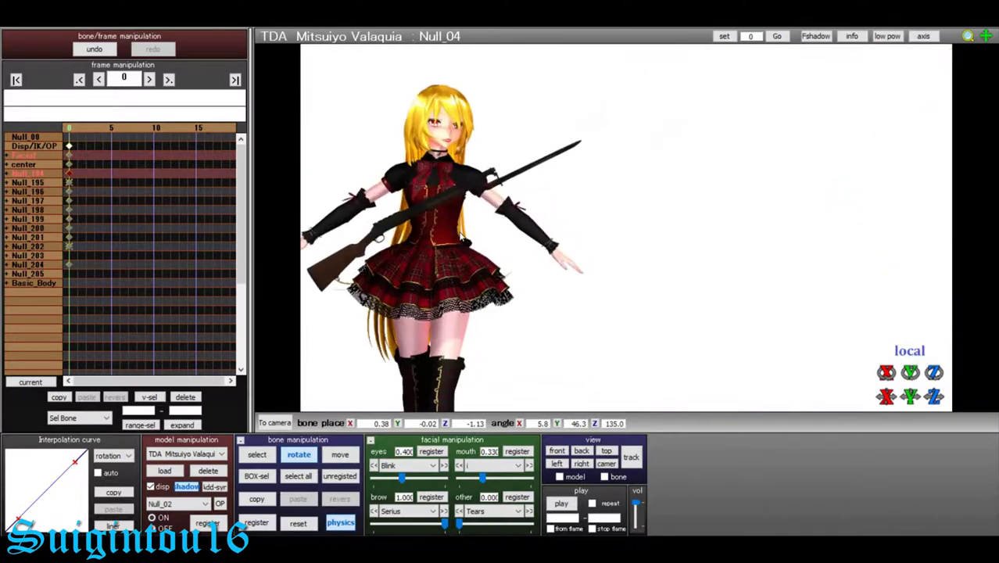
scroll(767, 206, up, 3)
click(257, 455)
drag(594, 258, 557, 216)
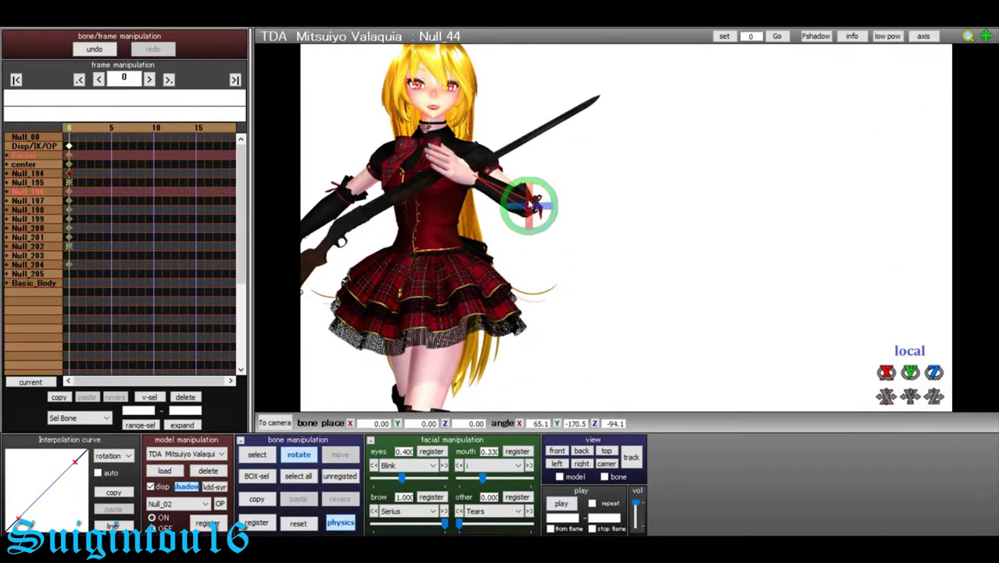
- Rotate her hand bone to grip the rifle at chest height
click(258, 455)
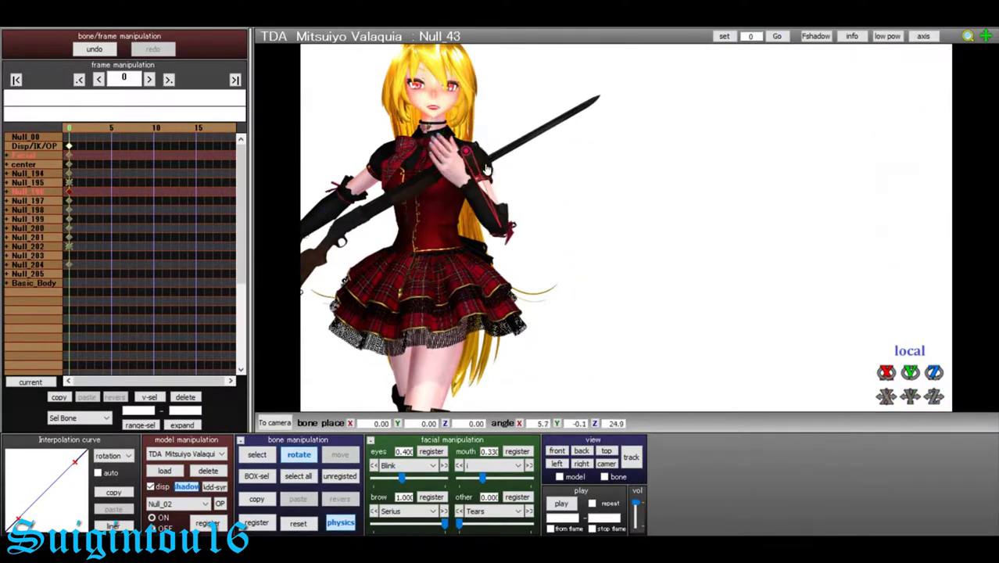
scroll(909, 67, up, 3)
scroll(660, 235, down, 5)
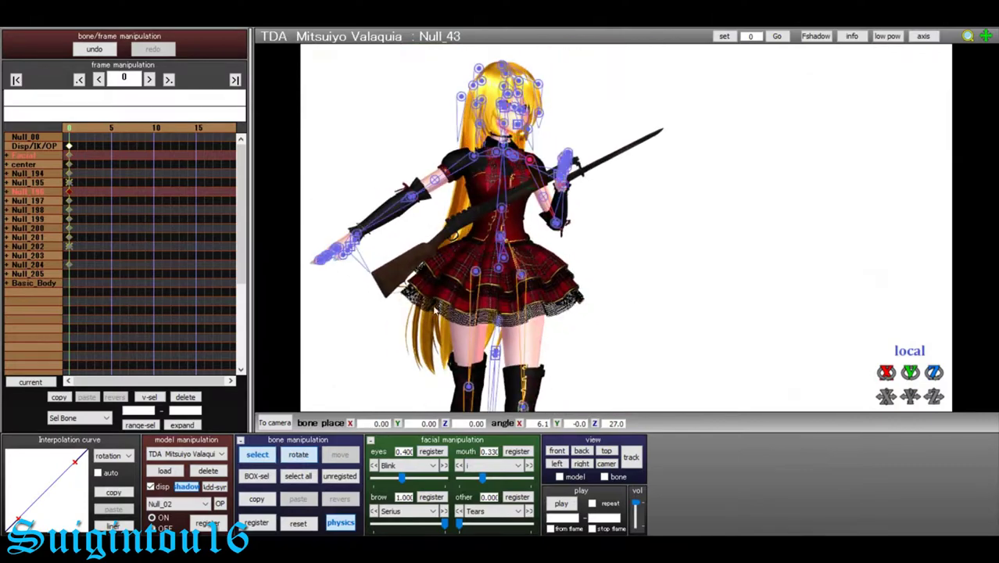
scroll(576, 184, up, 3)
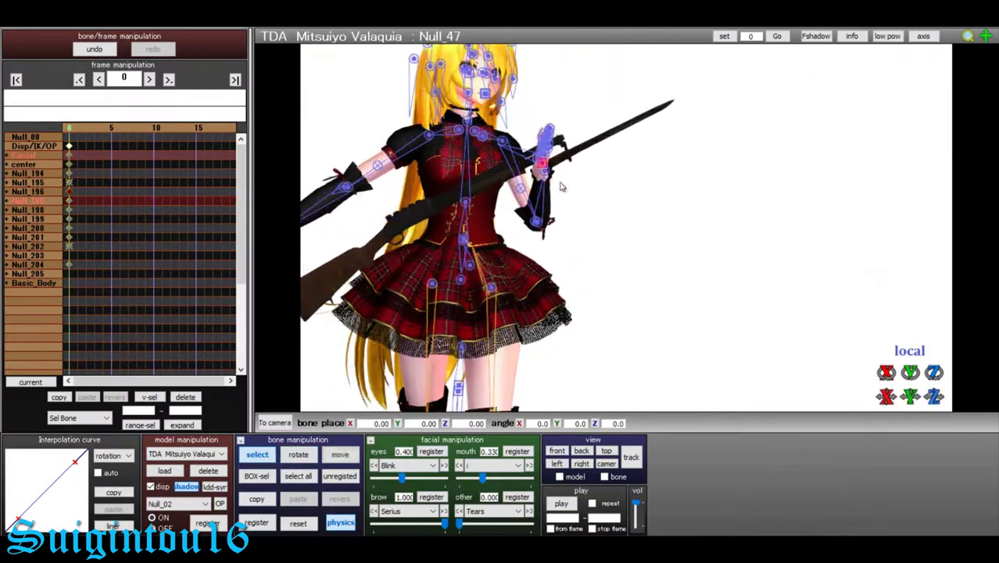
scroll(576, 184, down, 3)
click(564, 184)
key(x)
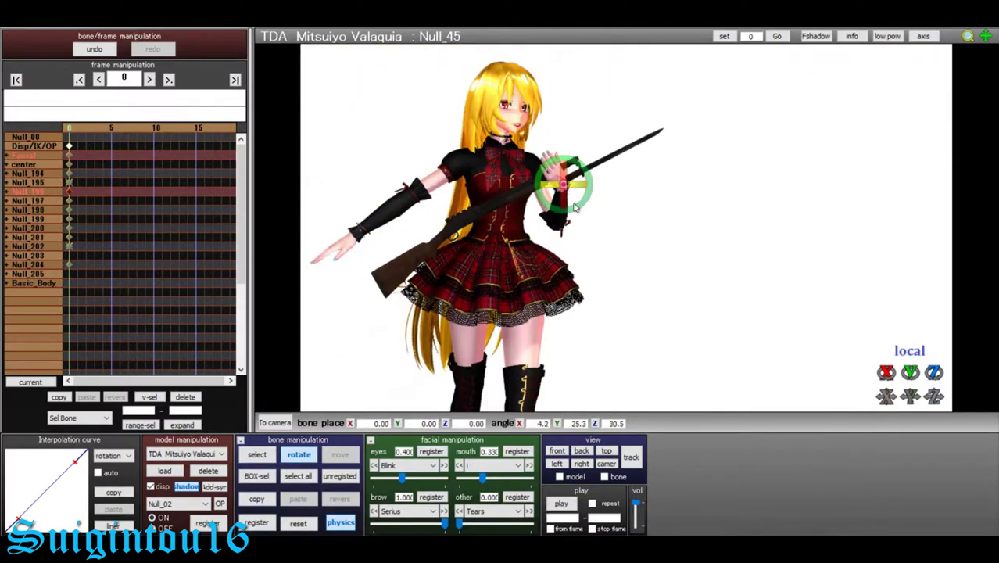
scroll(659, 182, up, 2)
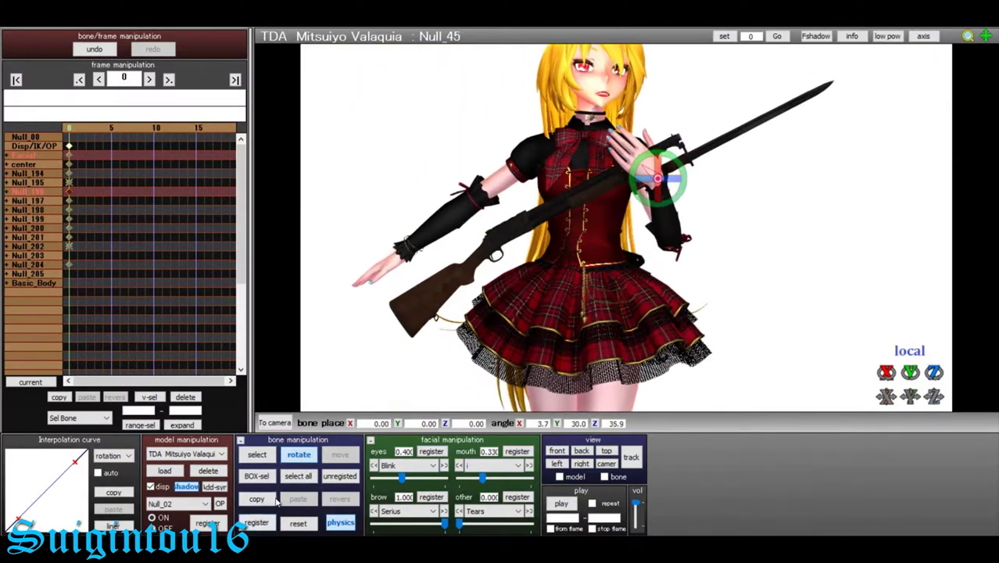
click(512, 314)
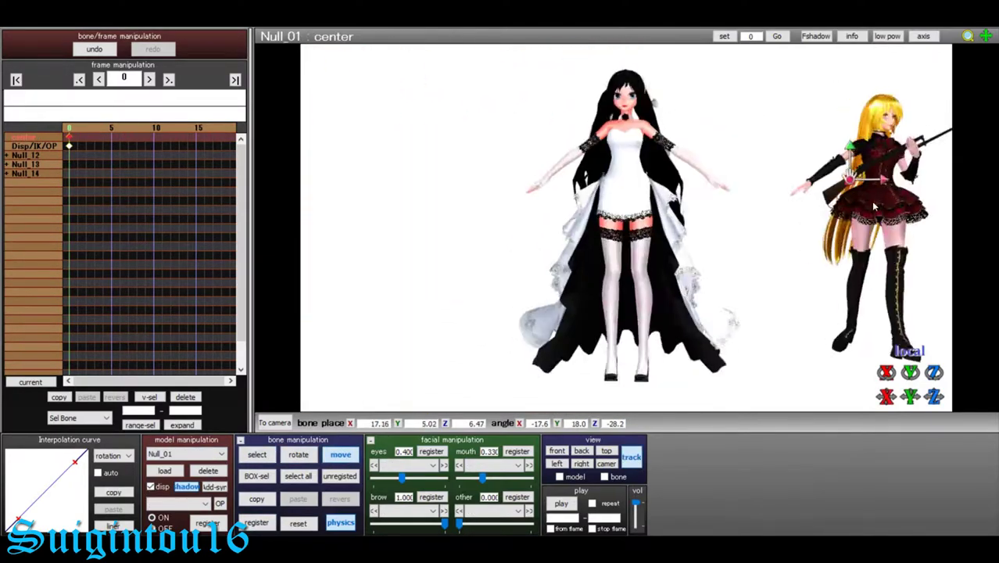
scroll(905, 233, up, 5)
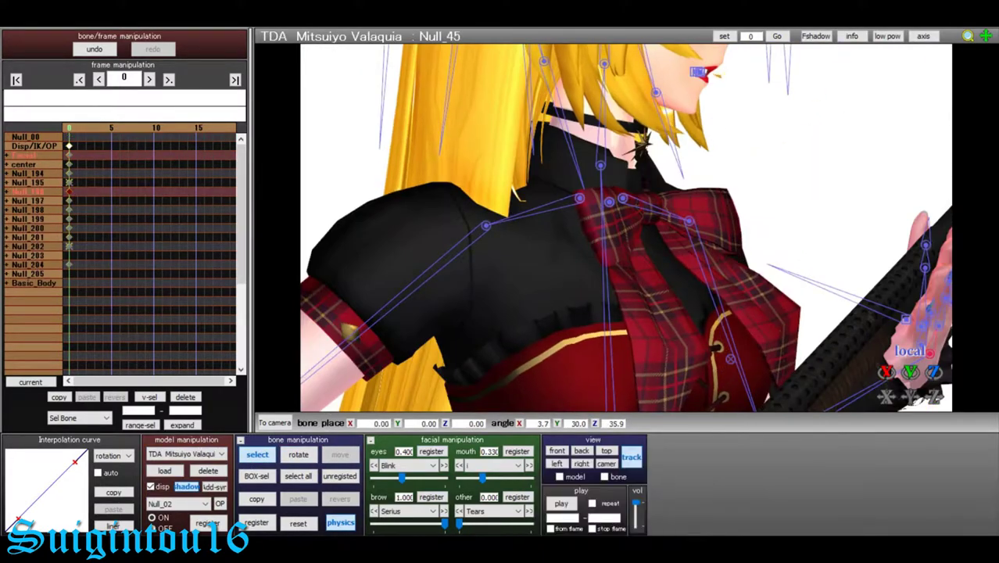
- Box-select the hand and finger bones of the hand gripping the rifle
right_drag(782, 235, 582, 189)
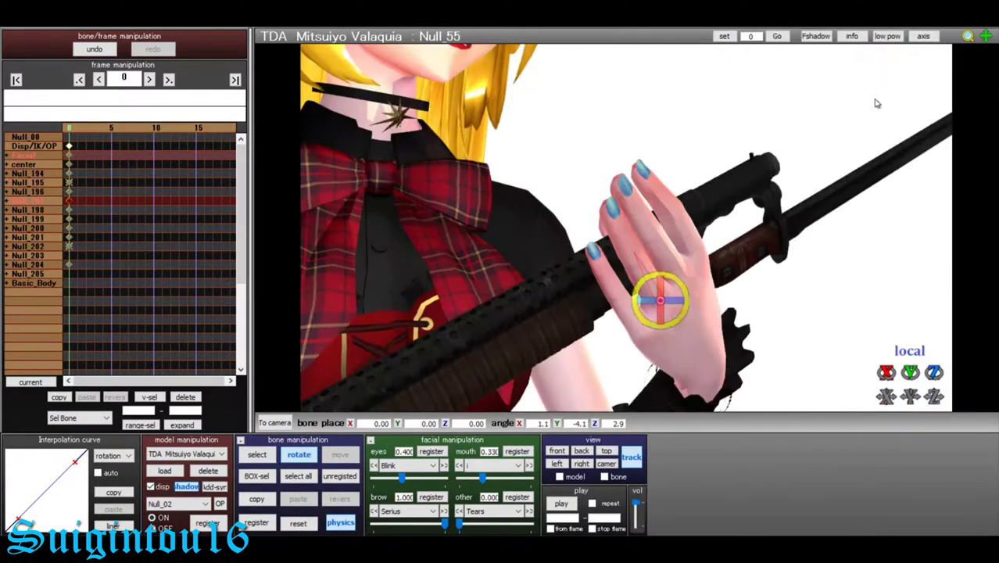
click(256, 475)
drag(427, 387, 534, 311)
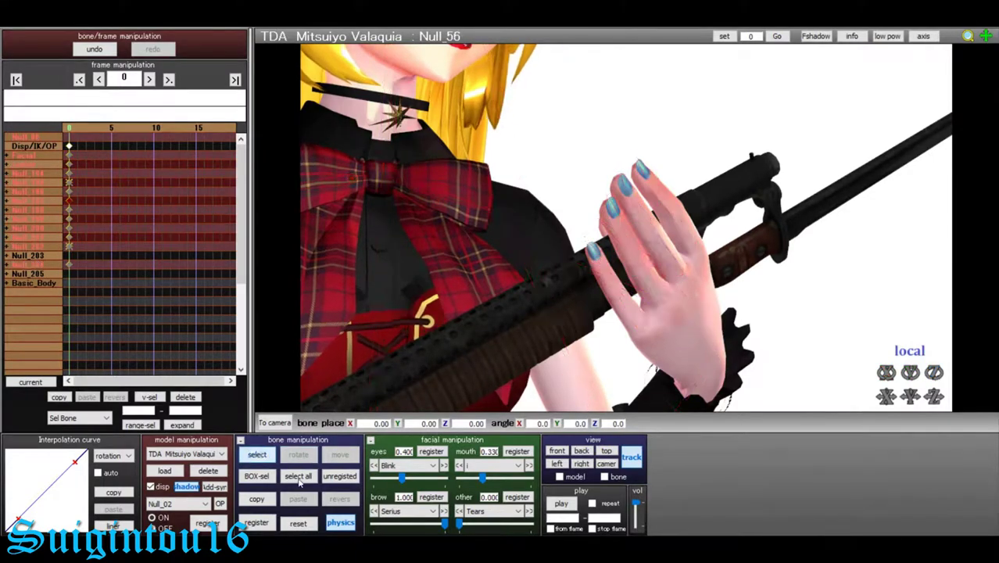
click(255, 475)
drag(588, 110, 615, 270)
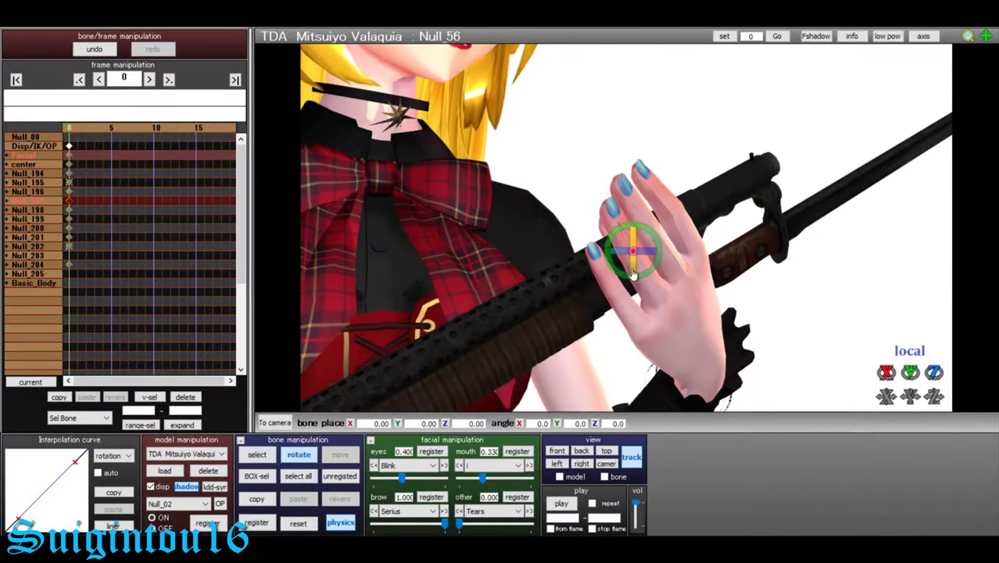
click(256, 454)
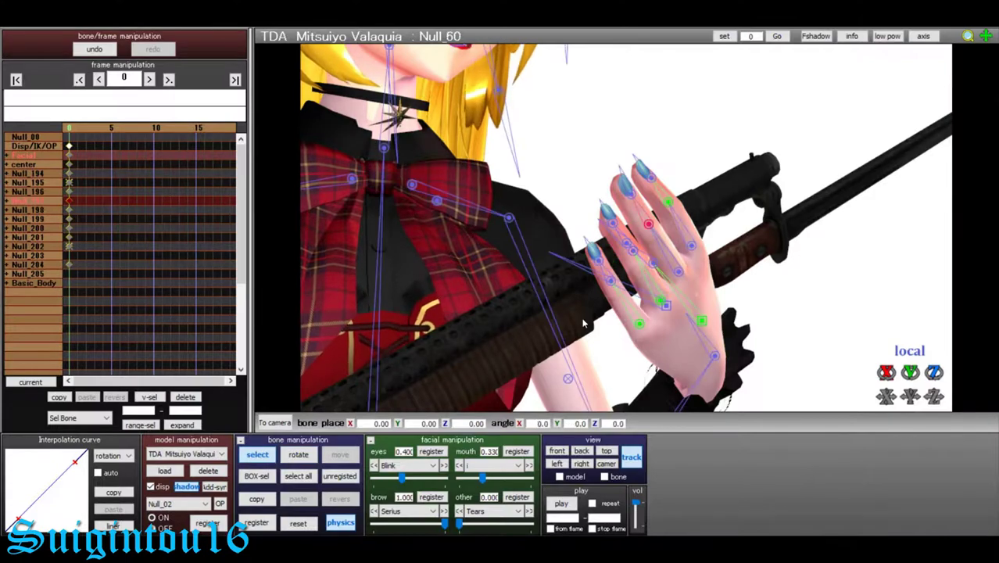
scroll(631, 232, down, 5)
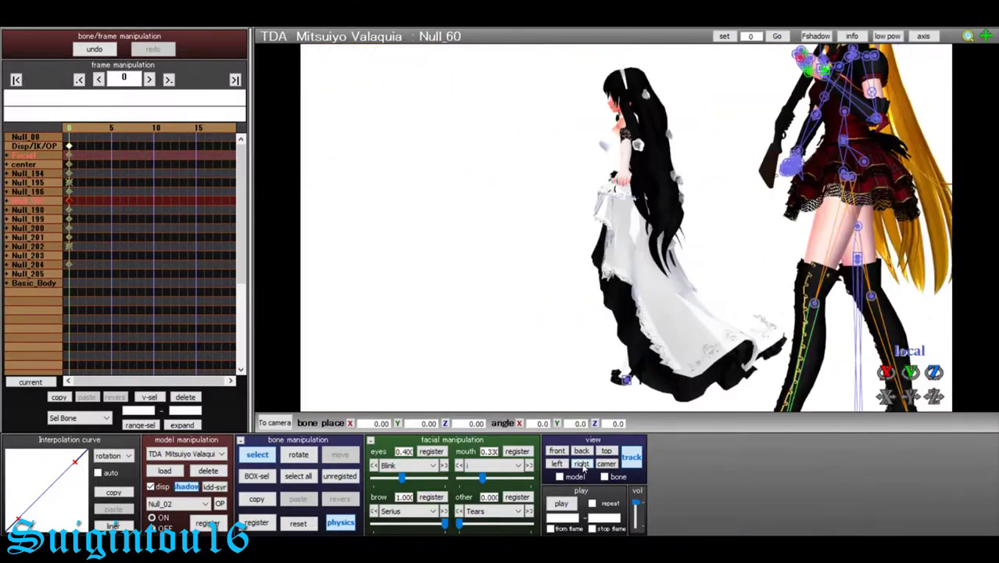
click(557, 463)
click(581, 464)
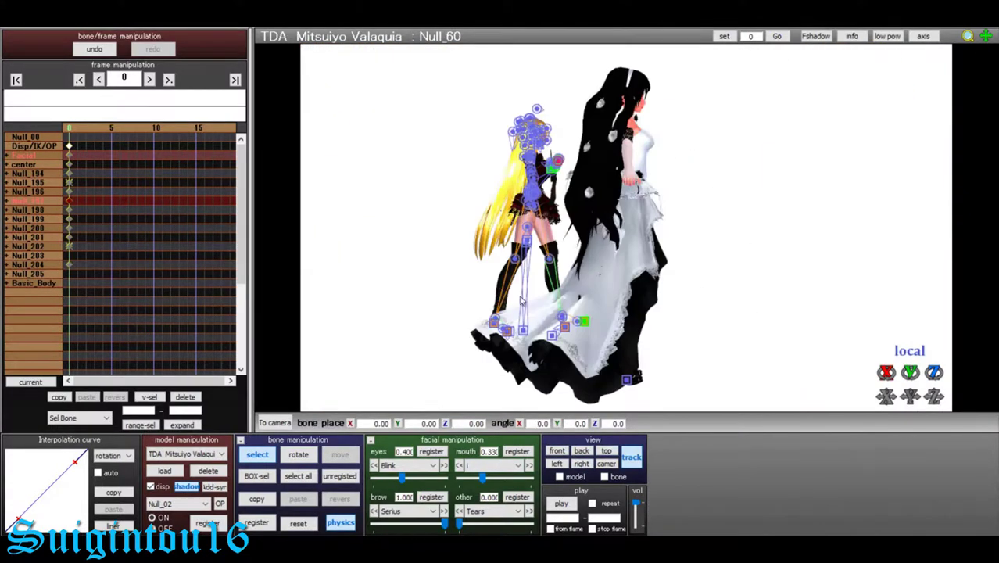
scroll(629, 230, up, 5)
mouse_move(509, 159)
right_down()
mouse_move(602, 222)
mouse_move(664, 195)
right_up()
- Rotate finger joints Null_64, Null_60, Null_56 and hand joint Null_55 to curl around the barrel
click(297, 454)
scroll(693, 157, up, 5)
right_drag(695, 156, 529, 198)
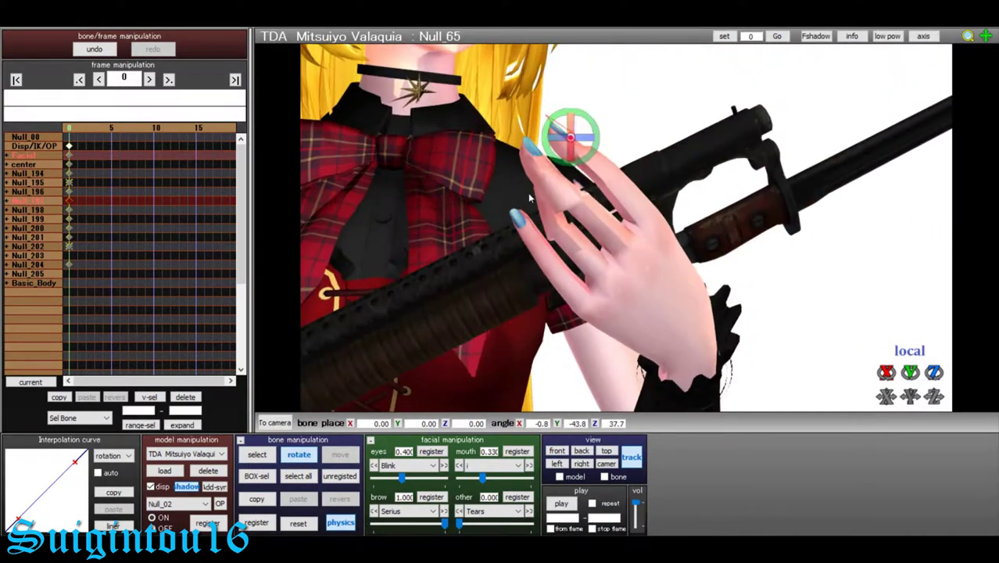
click(595, 166)
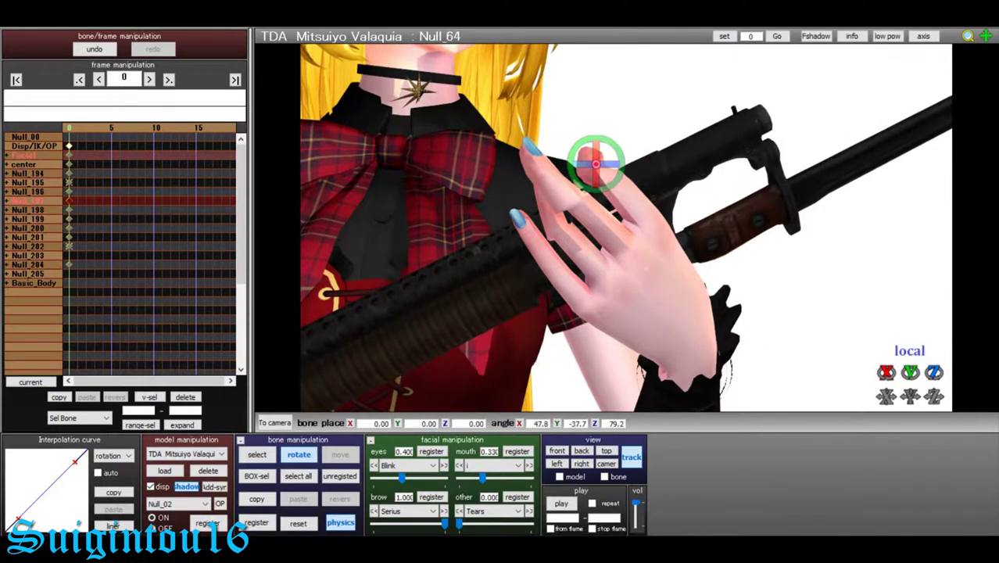
click(562, 189)
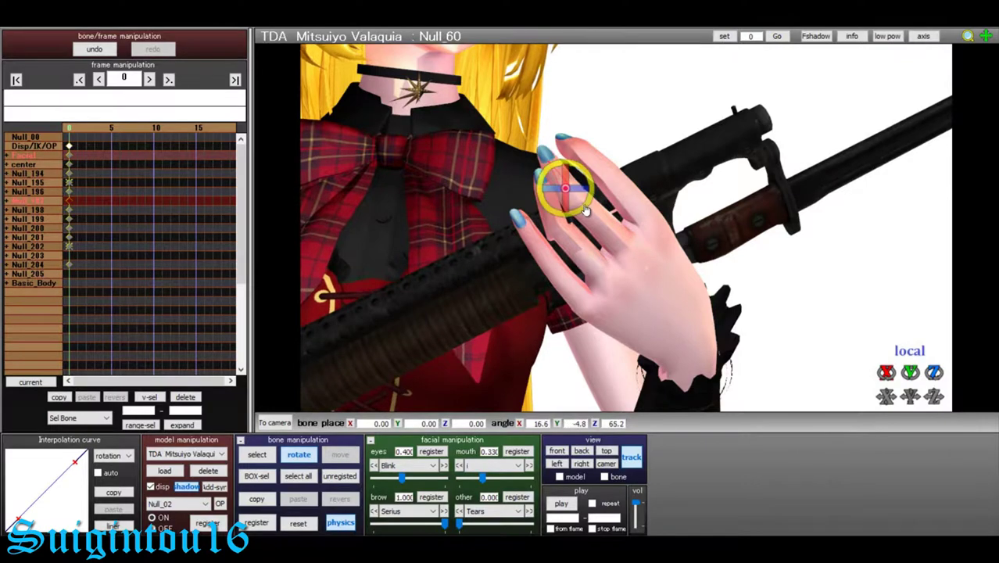
click(552, 217)
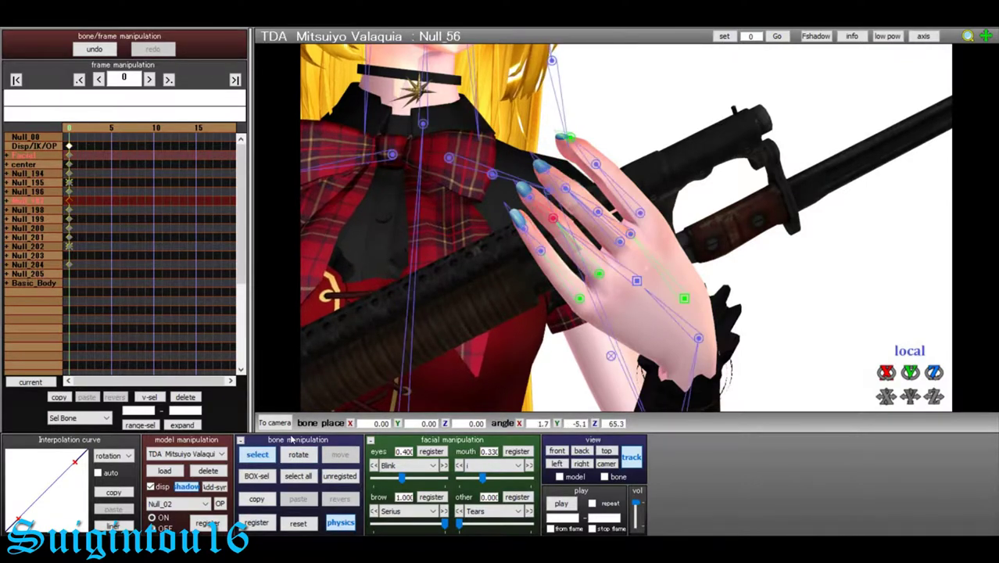
click(592, 276)
scroll(599, 294, down, 5)
- Rotate arm bones Null_17 and Null_18 to bring her hand to the rifle stock
right_drag(598, 294, 709, 201)
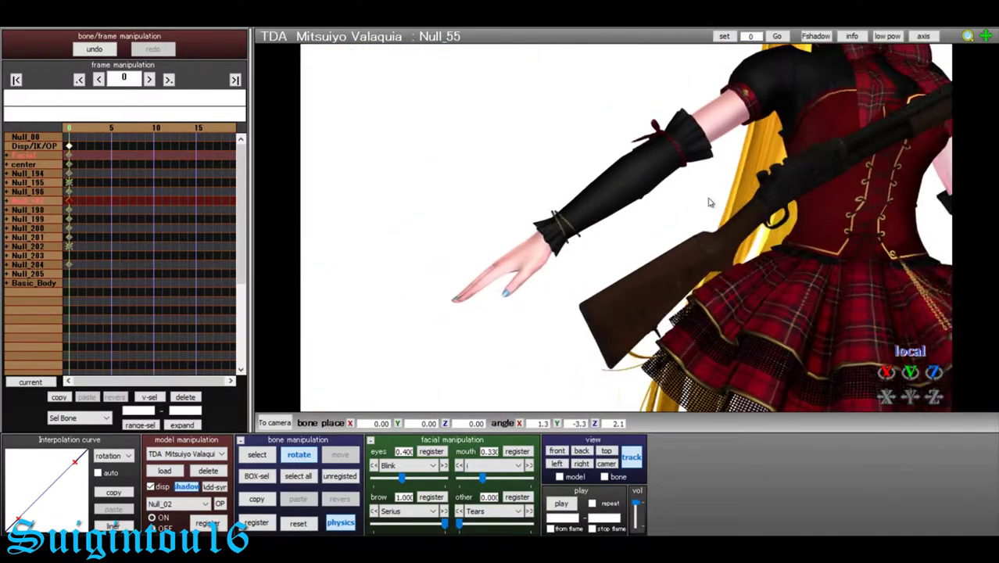
click(500, 289)
right_drag(469, 235, 594, 149)
click(592, 143)
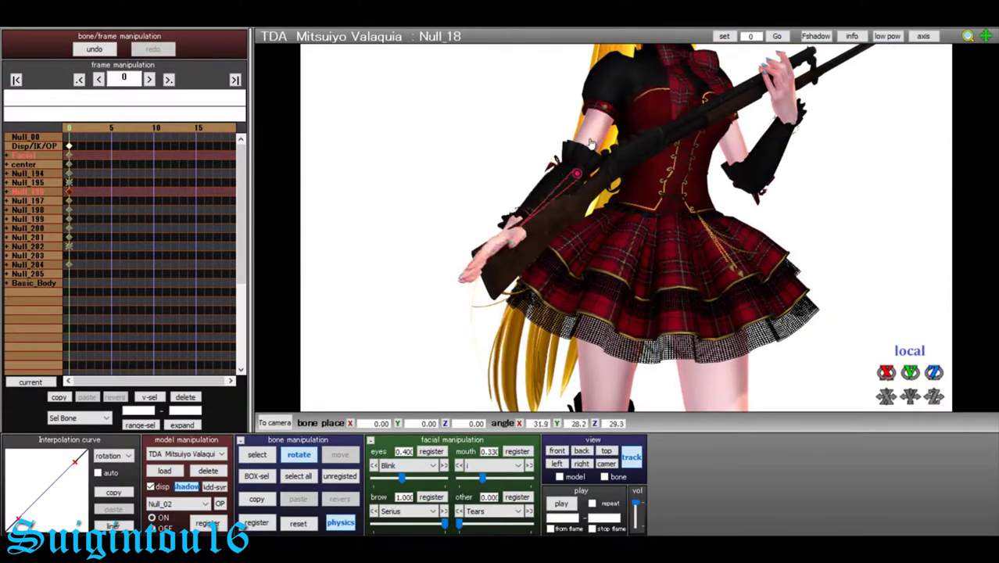
drag(571, 182, 770, 261)
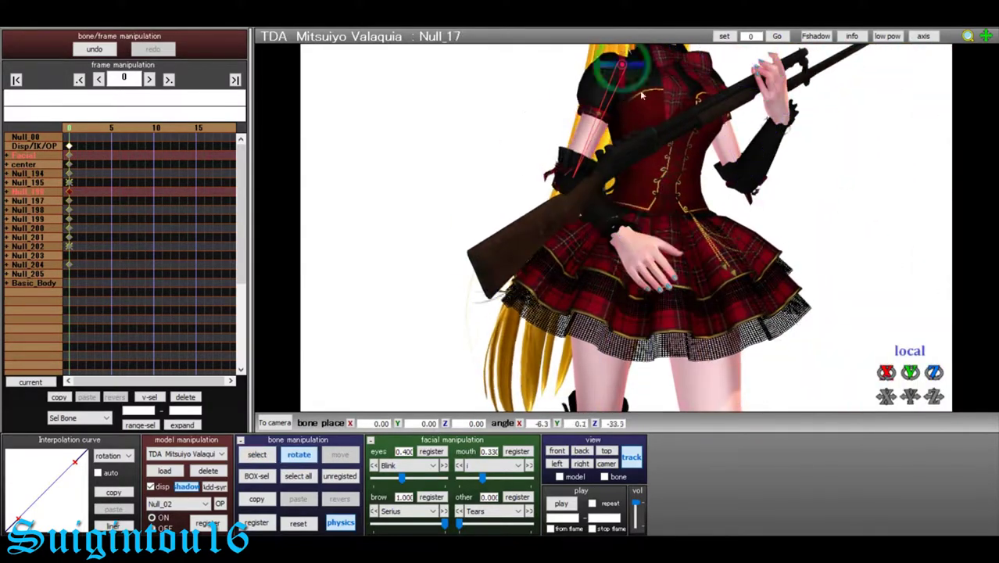
middle_drag(641, 94, 764, 150)
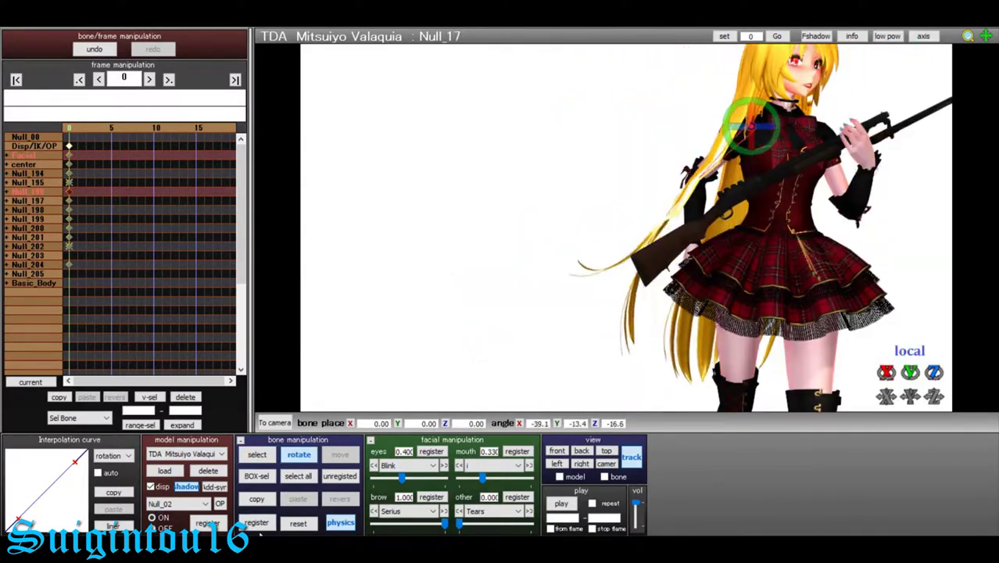
middle_drag(704, 145, 582, 226)
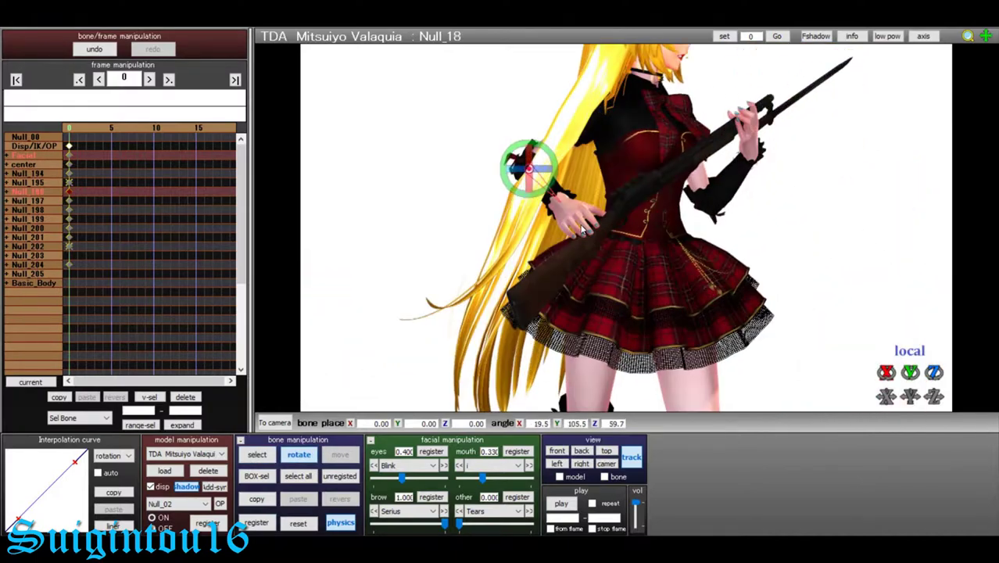
click(297, 458)
drag(594, 172, 626, 135)
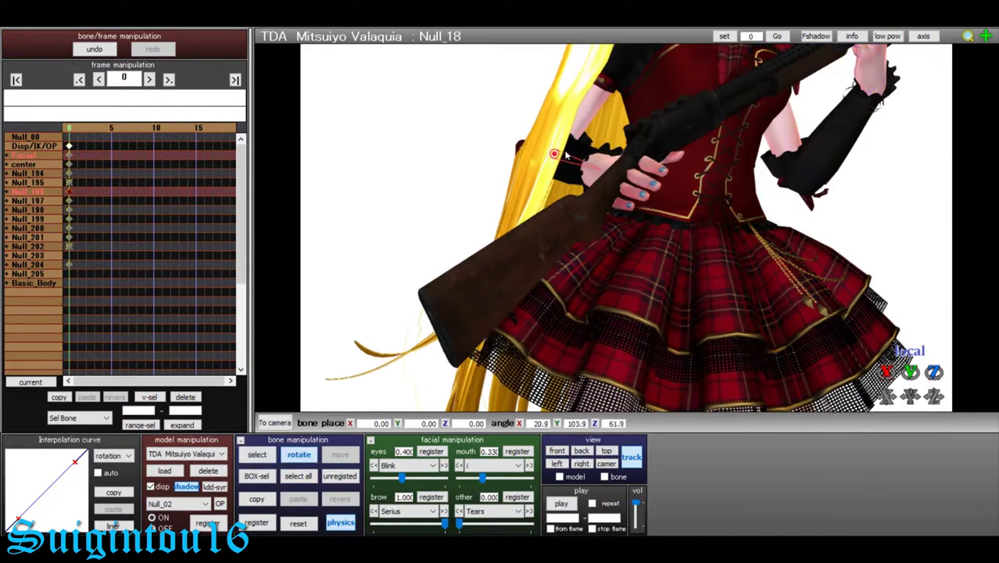
scroll(567, 156, down, 2)
right_drag(566, 156, 756, 238)
scroll(755, 238, down, 3)
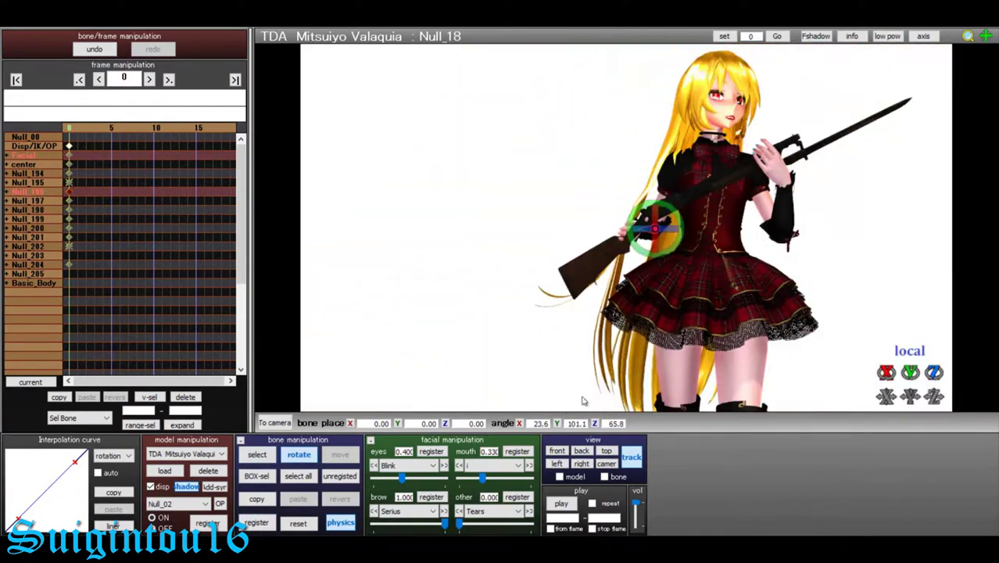
scroll(582, 401, up, 3)
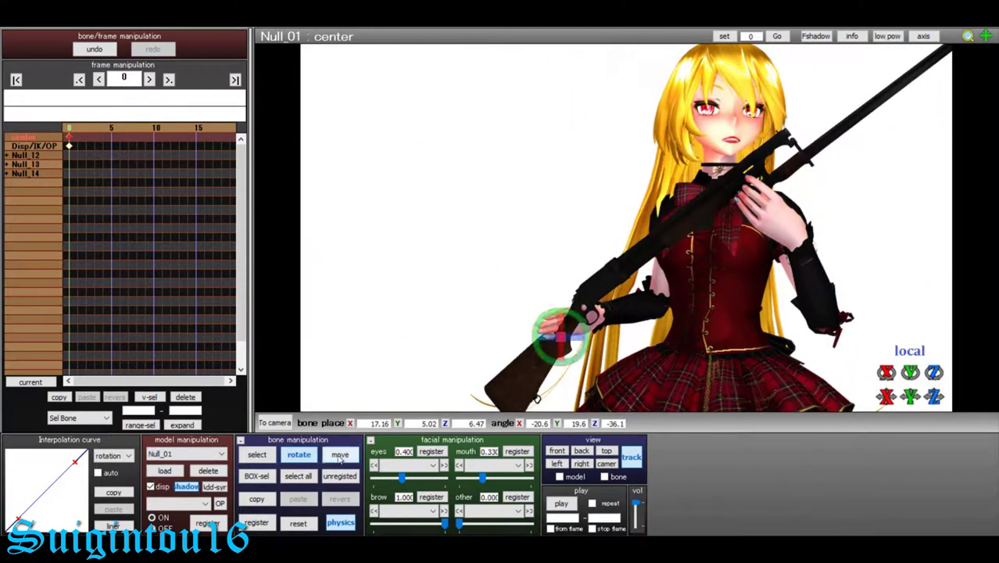
- Nudge the Null_01 rifle to her hip and rotate upper arm bone Null_44 to reposition it
click(190, 475)
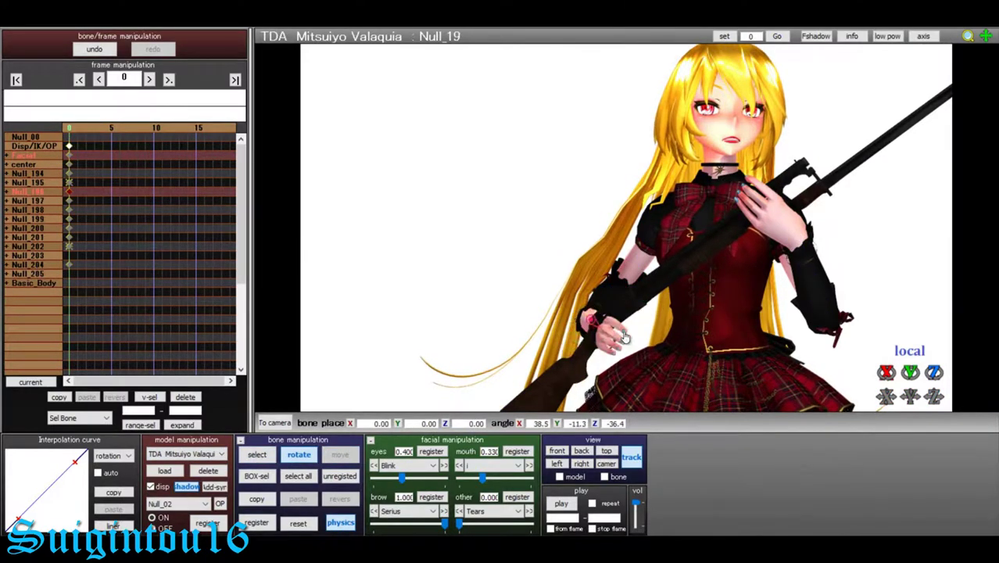
key(Up)
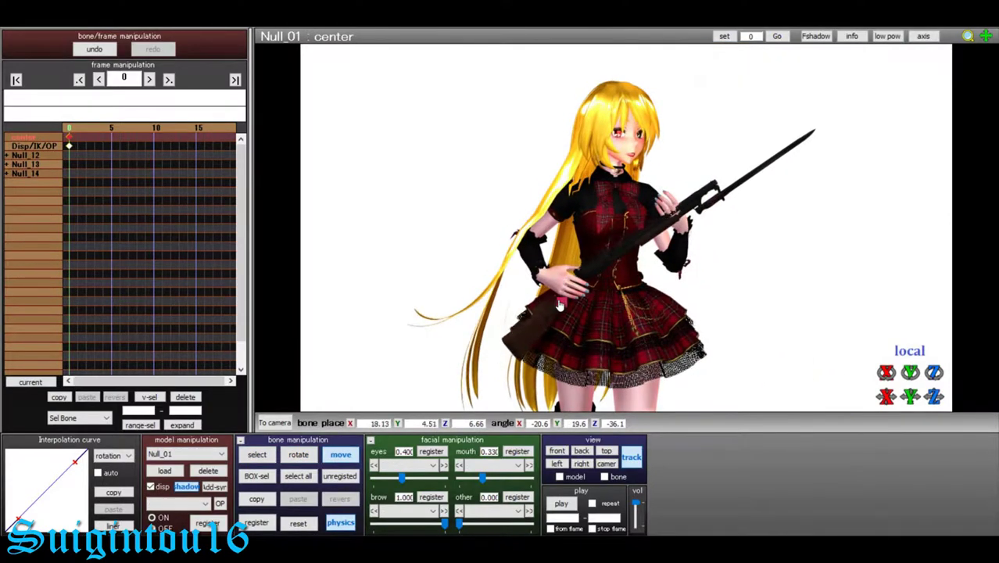
drag(558, 306, 615, 350)
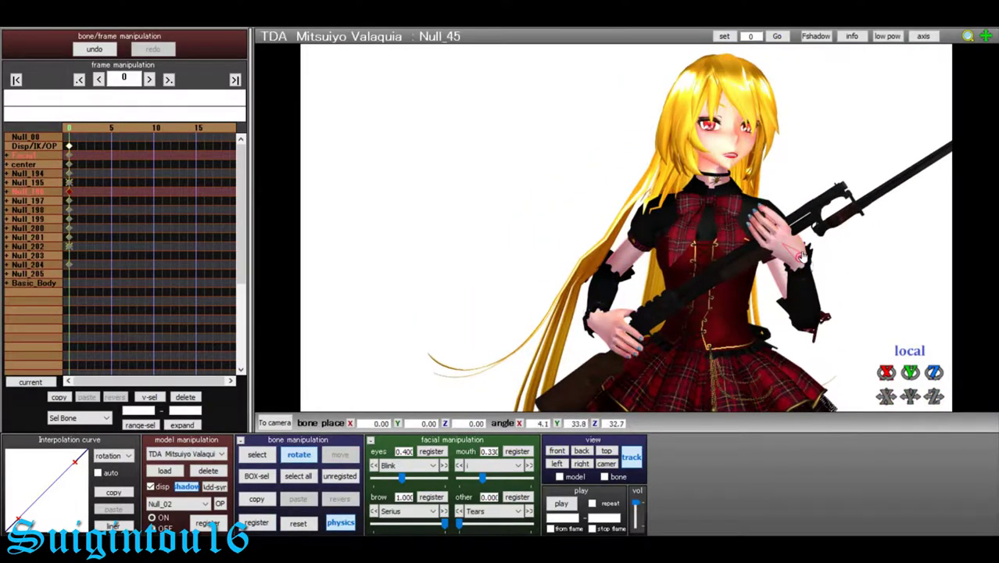
right_drag(797, 258, 724, 219)
scroll(703, 250, up, 5)
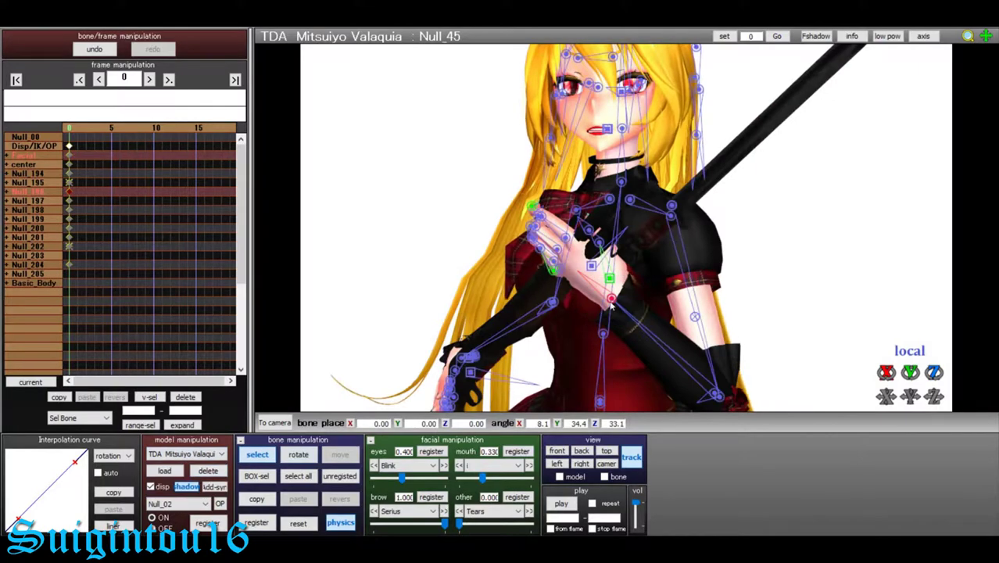
click(718, 395)
drag(653, 356, 708, 391)
scroll(746, 269, down, 5)
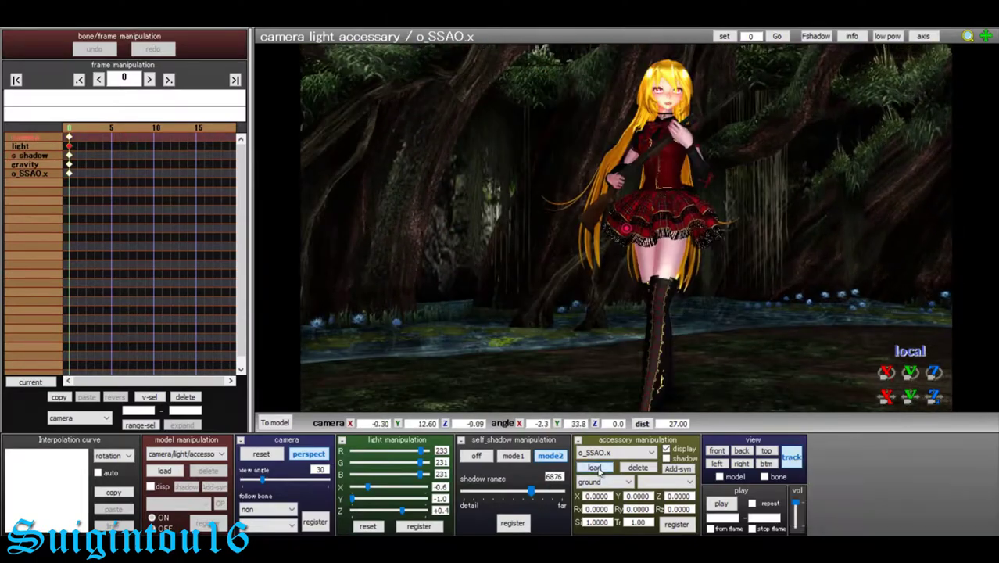
- Load the Sun.x accessory and remove the old Diffusion.x accessory
click(595, 468)
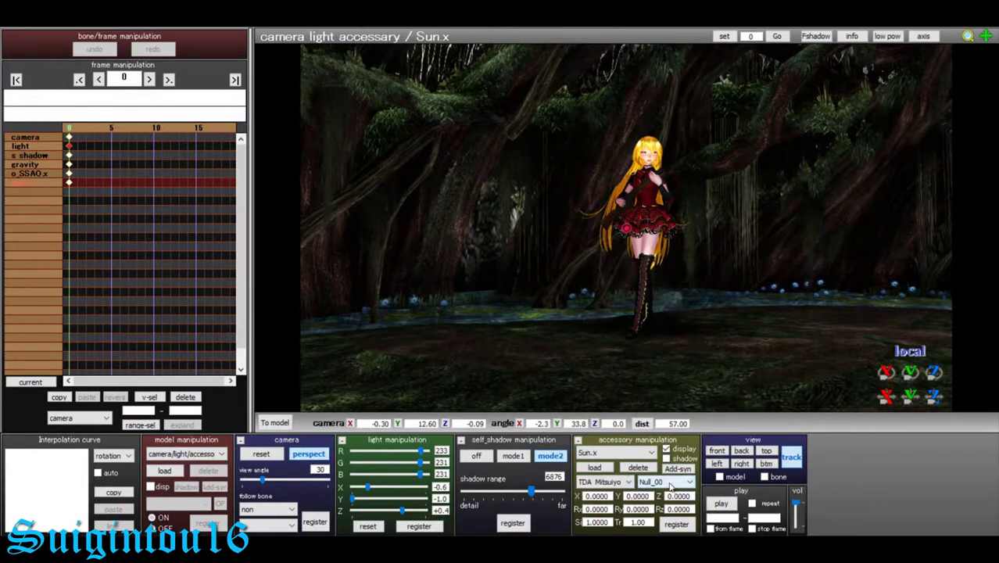
click(594, 467)
click(380, 103)
click(235, 205)
click(383, 318)
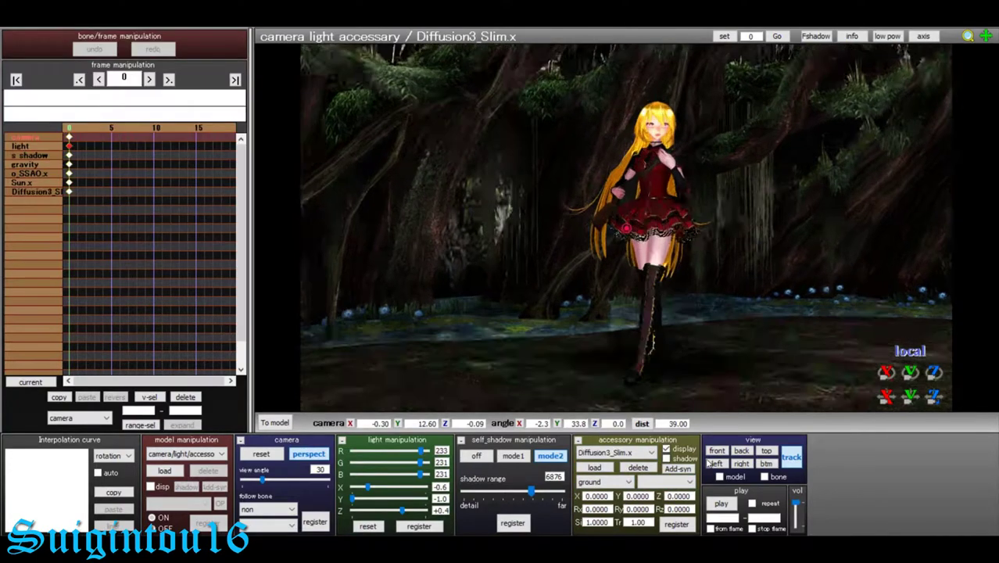
double_click(152, 118)
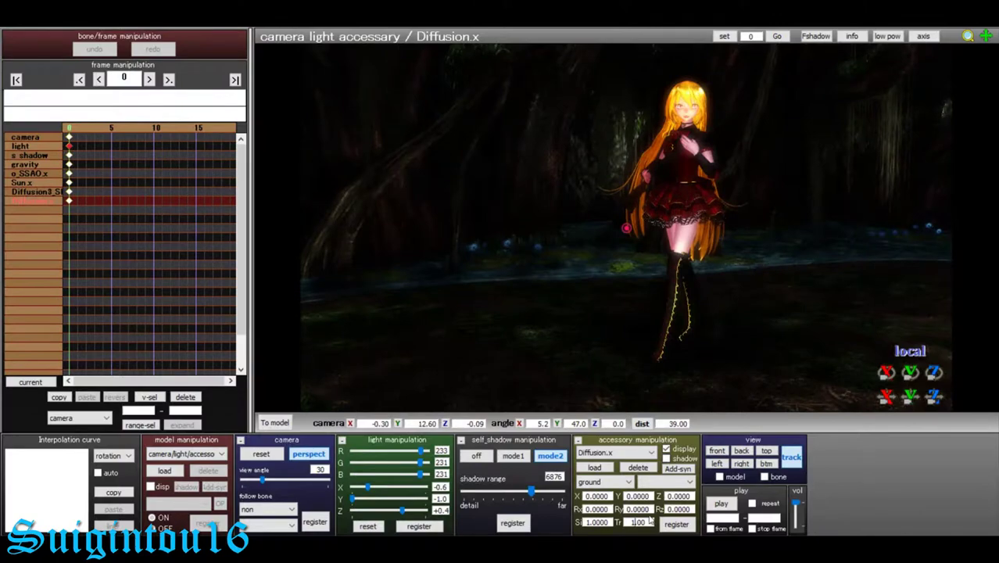
click(637, 468)
click(594, 468)
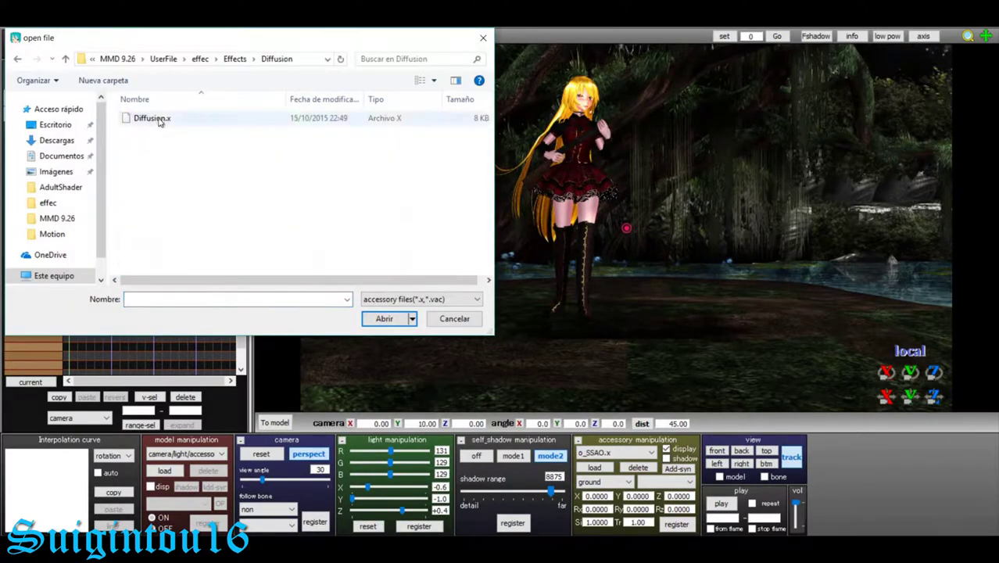
- Load Diffusion3.x from the effects folder and open the effect-file assignment window
click(17, 58)
double_click(212, 228)
click(597, 357)
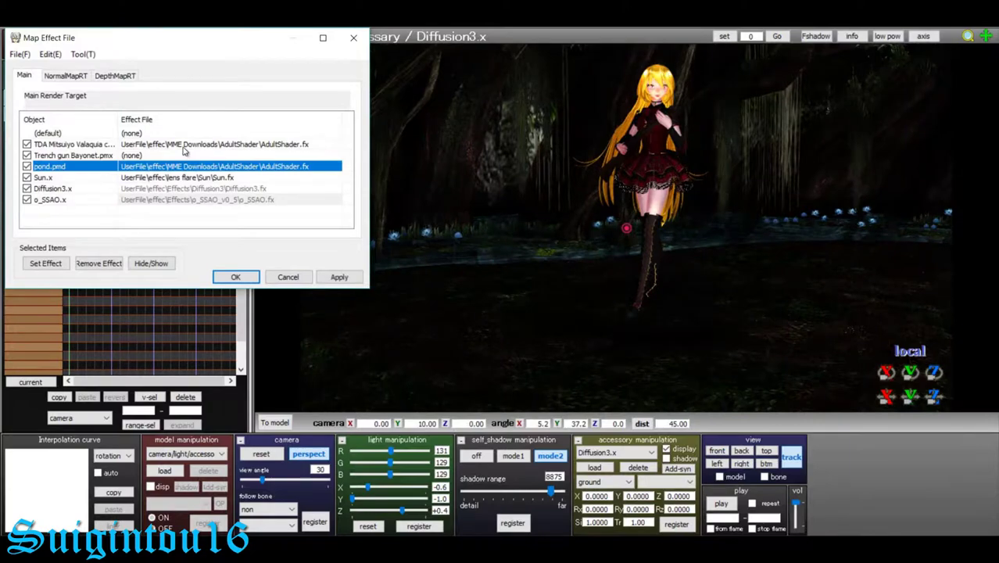
double_click(156, 164)
- Enable Diffusion3.x in the effect mapping after searching 'au', then select the TDA Mitsuiyo Valaquia model
click(164, 151)
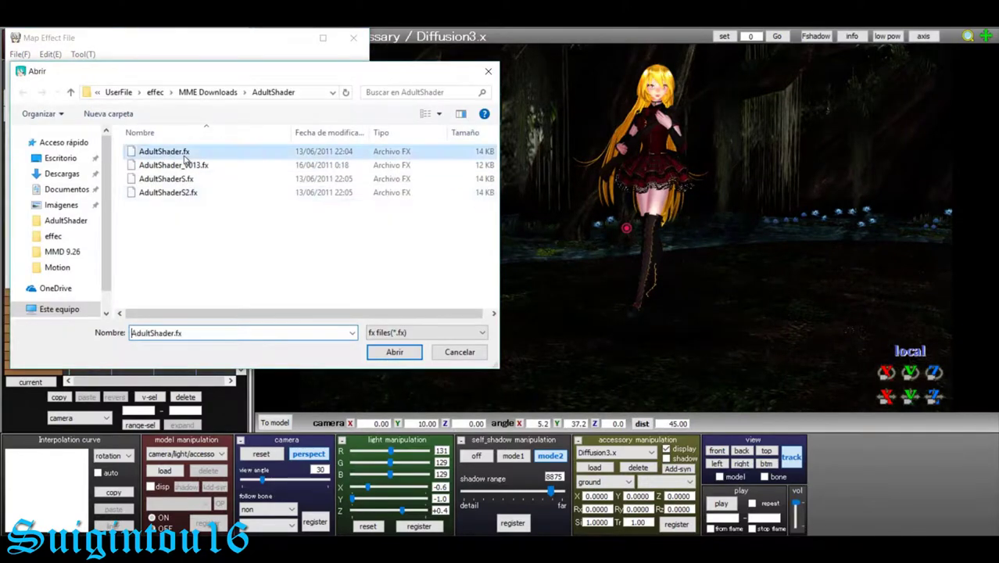
click(391, 92)
text(au)
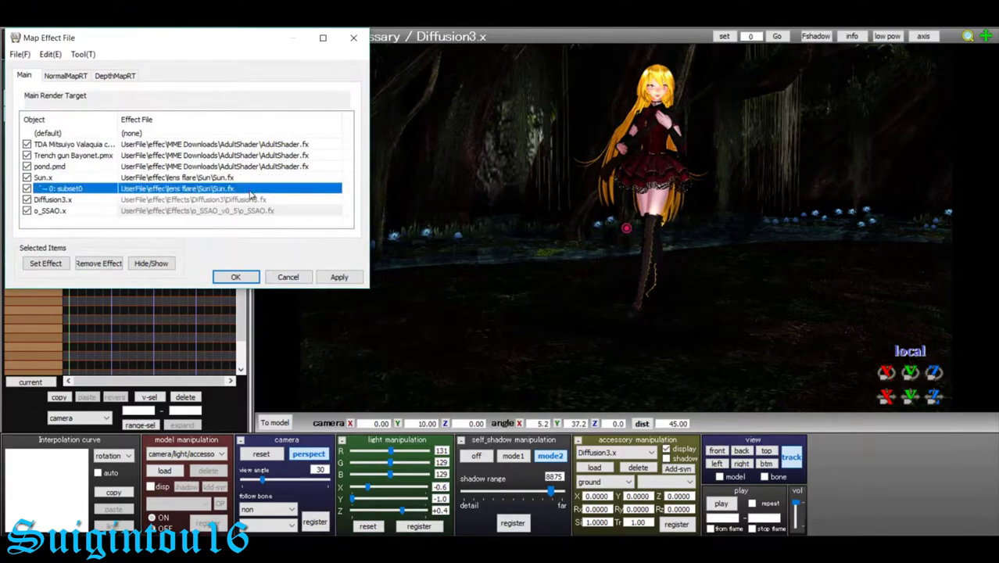
click(27, 201)
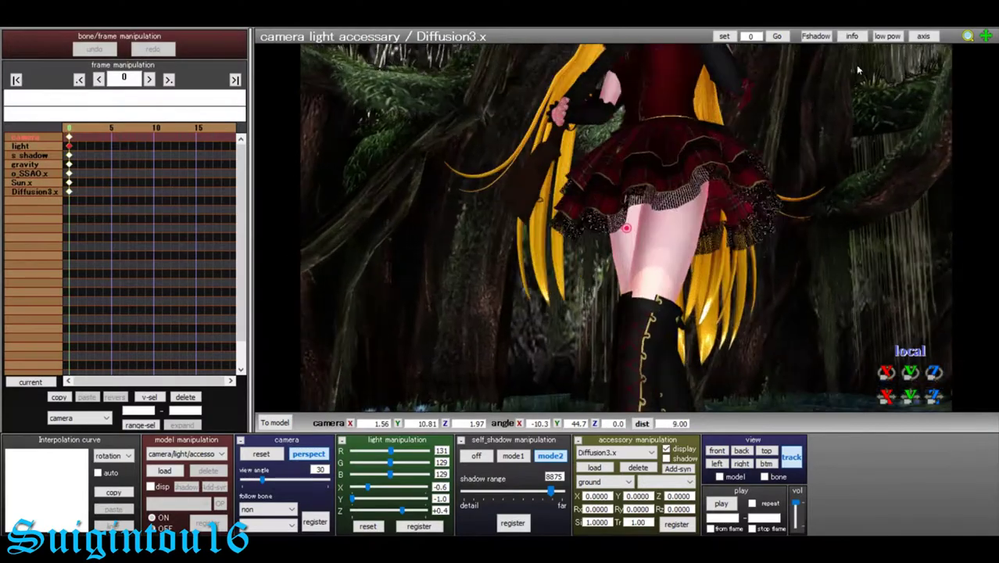
click(185, 453)
click(183, 475)
- Rotate the model's left eye bone
scroll(626, 239, up, 5)
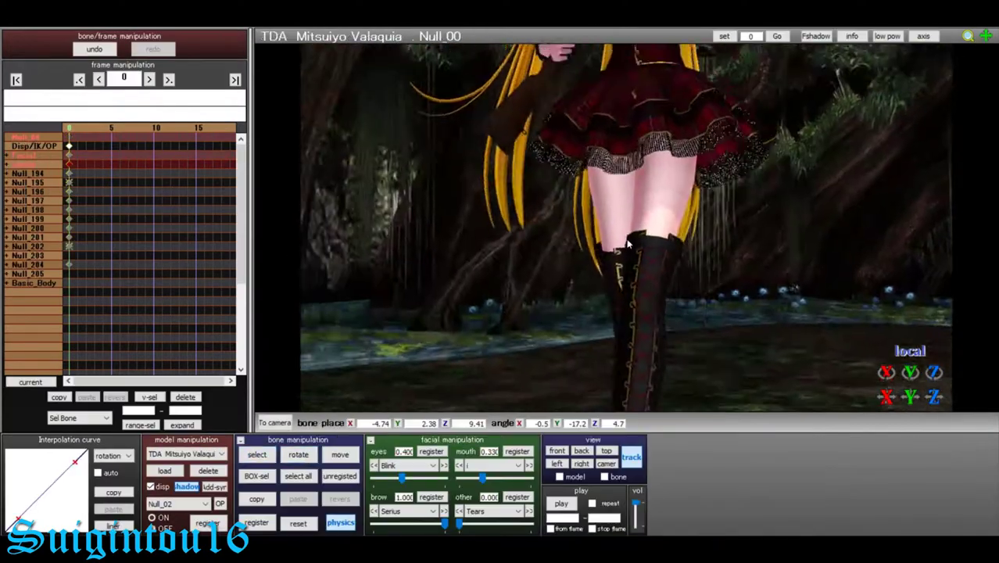
middle_drag(626, 239, 569, 121)
click(642, 159)
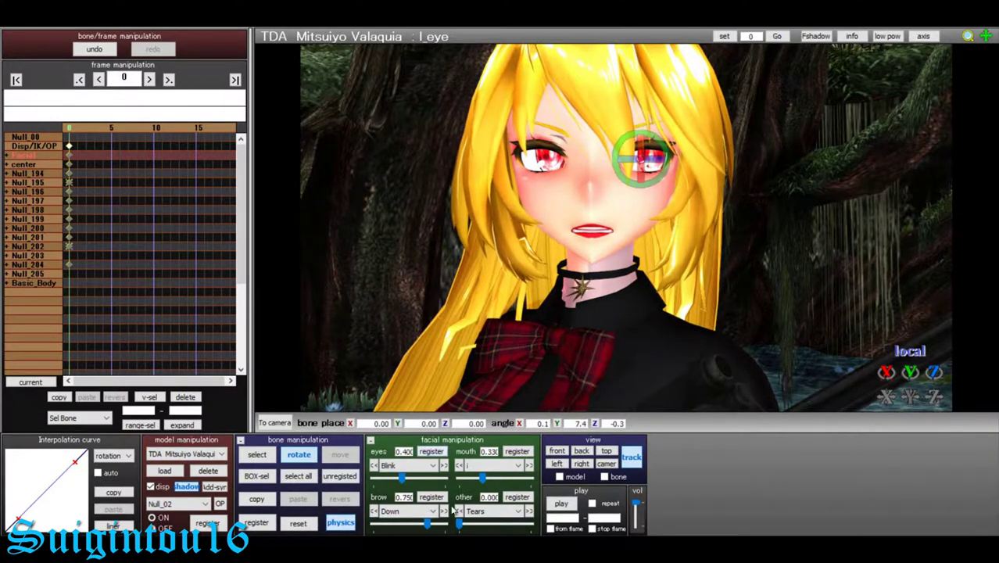
scroll(629, 279, down, 5)
click(289, 65)
scroll(594, 235, down, 3)
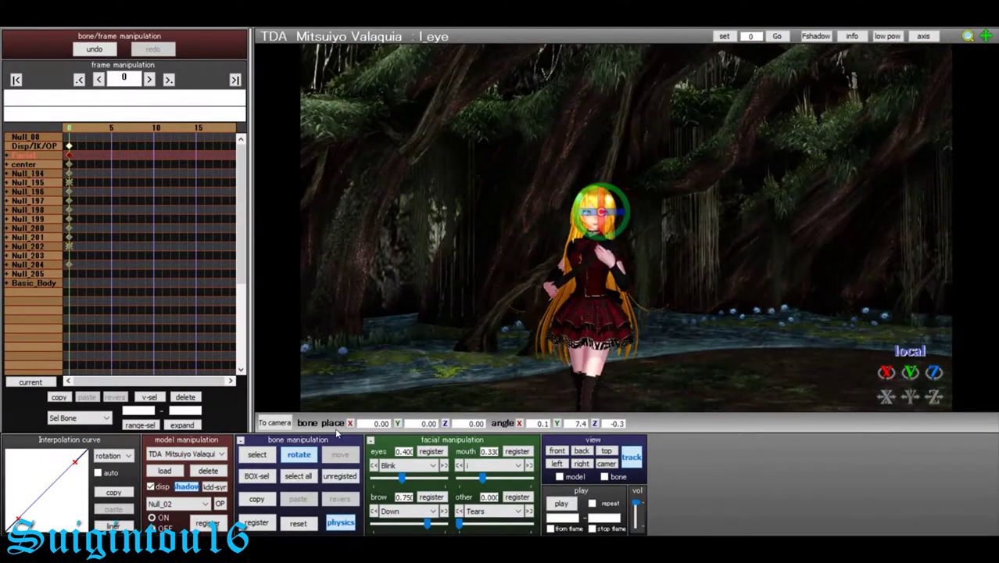
- Rotate hair bones Null_90, Null_91, Null_92 and Null_93 to pose her hair
right_drag(566, 330, 762, 102)
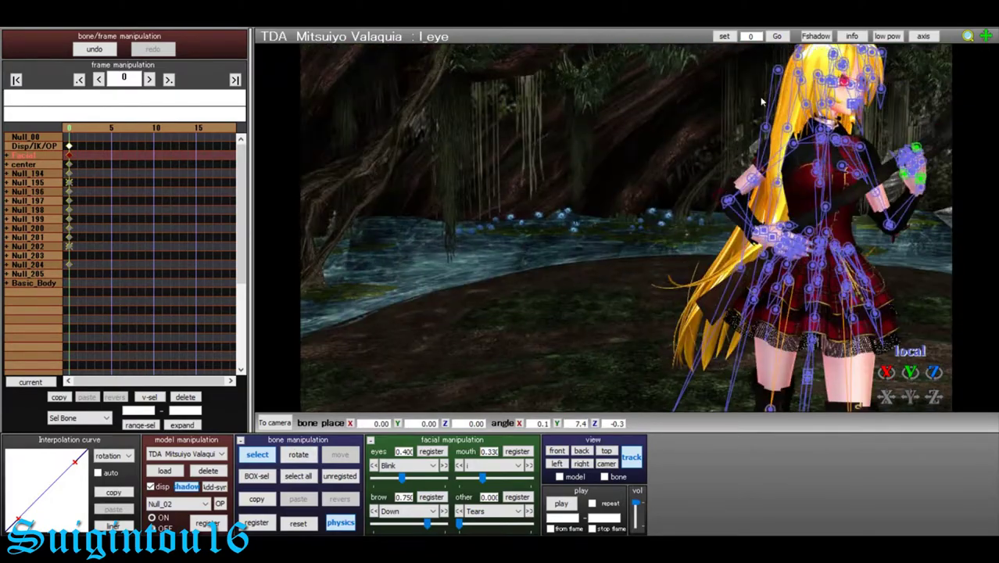
click(762, 102)
mouse_move(536, 286)
right_down()
mouse_move(607, 208)
mouse_move(417, 326)
mouse_move(758, 83)
mouse_move(623, 147)
right_up()
click(623, 147)
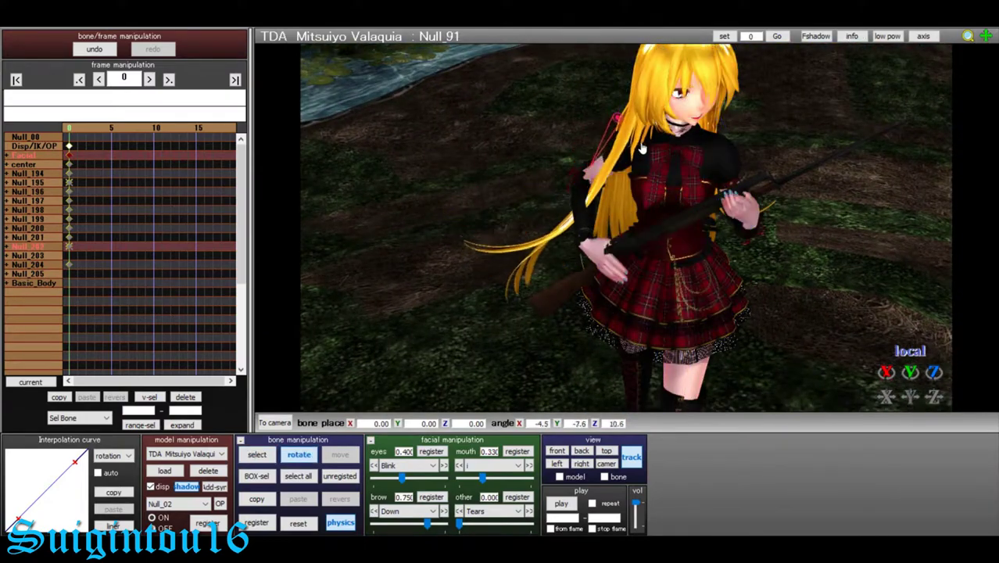
click(639, 84)
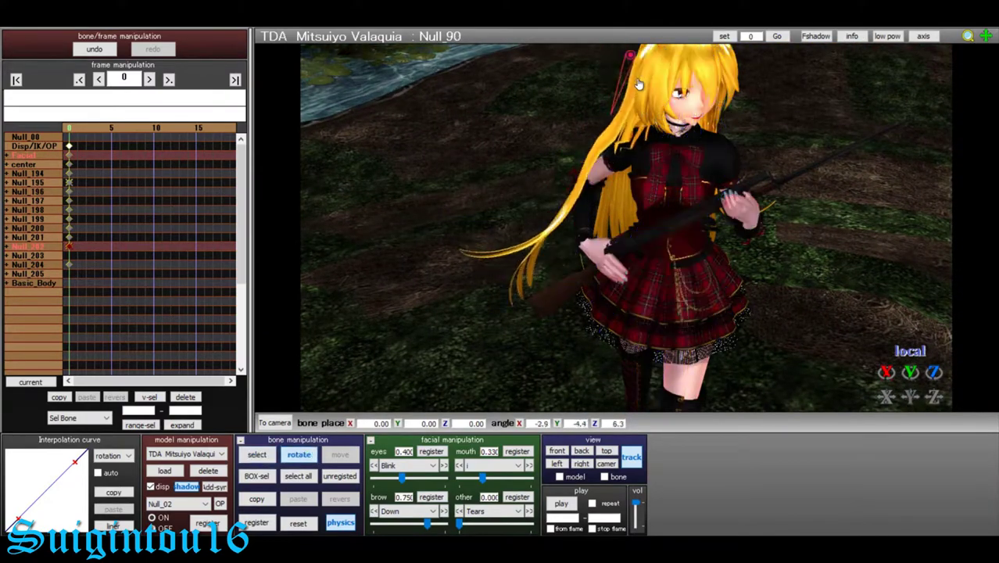
mouse_move(638, 85)
right_down()
mouse_move(515, 89)
mouse_move(546, 206)
mouse_move(480, 297)
mouse_move(595, 170)
mouse_move(715, 240)
right_up()
click(715, 240)
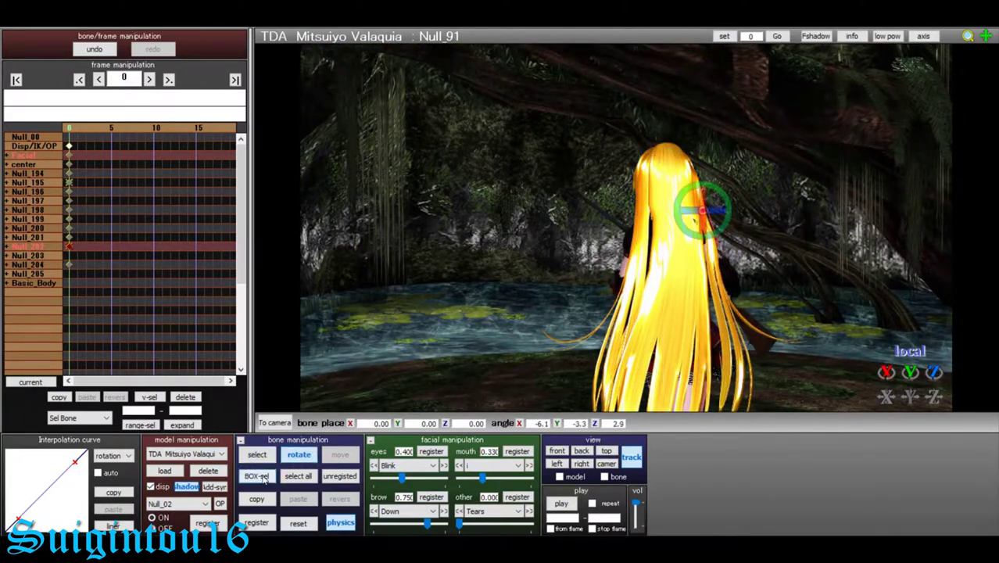
right_drag(442, 385, 447, 293)
key(x)
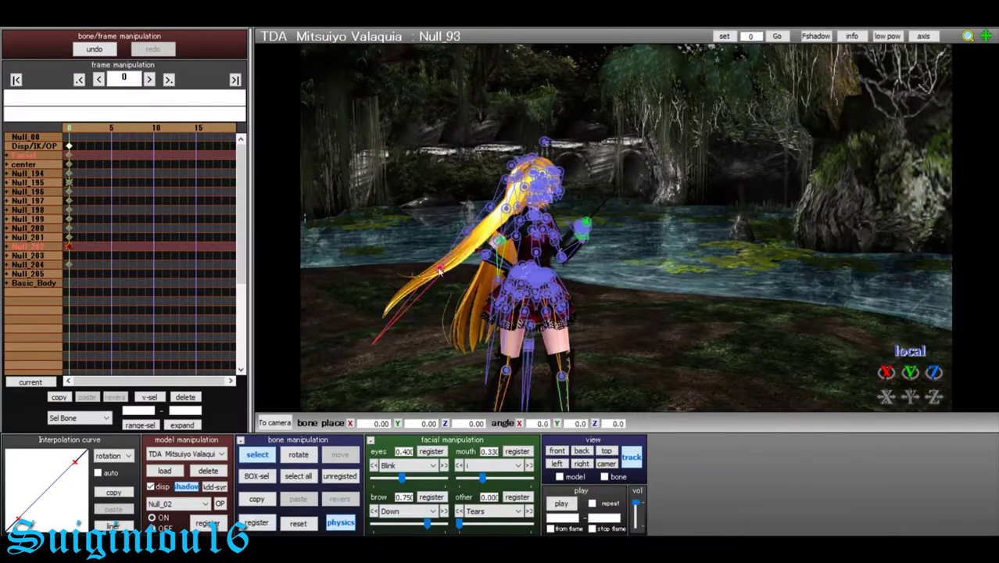
click(448, 293)
right_drag(547, 234, 625, 219)
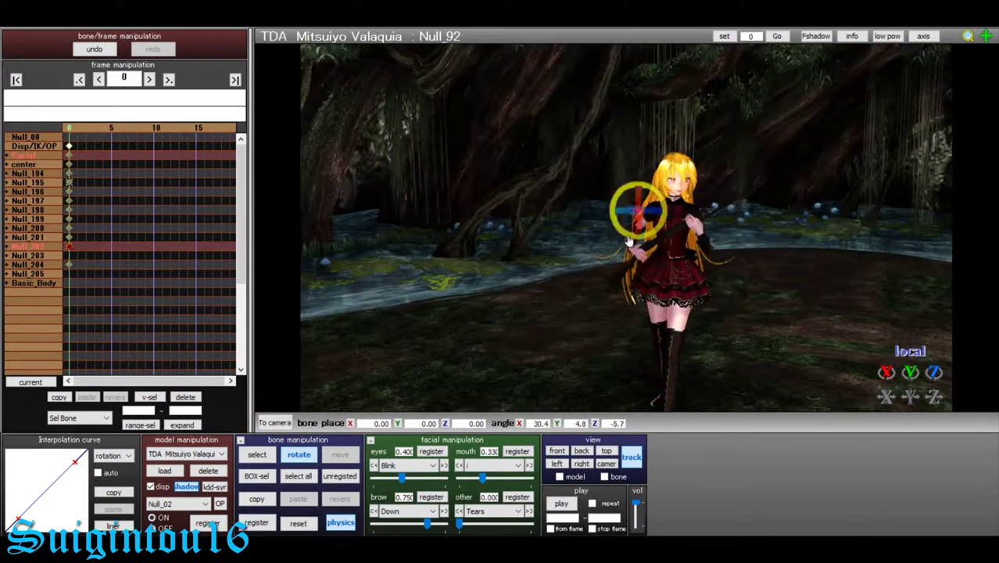
scroll(618, 225, up, 3)
click(618, 225)
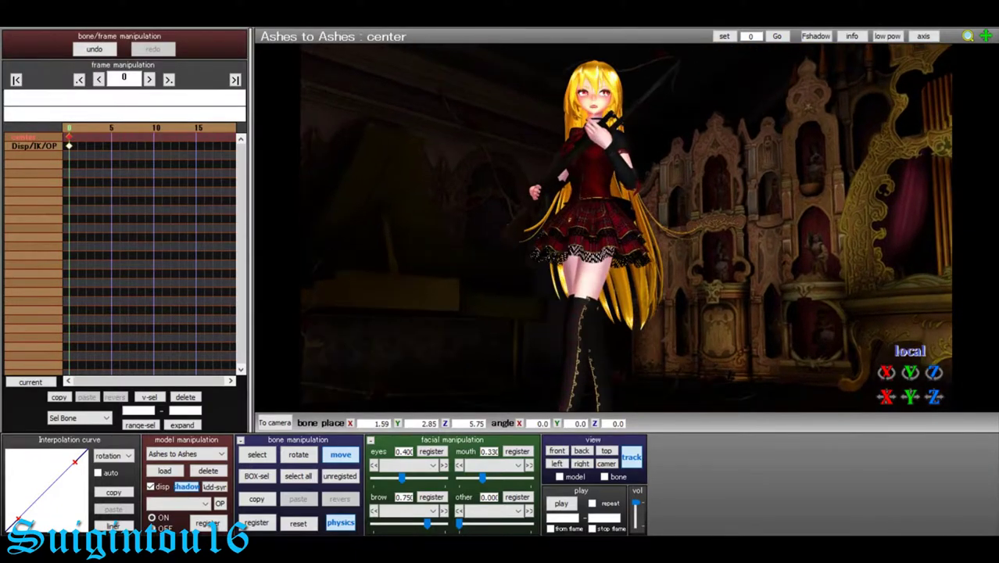
- Render the scene to the picture file mitsu and bring up Photoshop's Open dialog
click(16, 31)
click(47, 112)
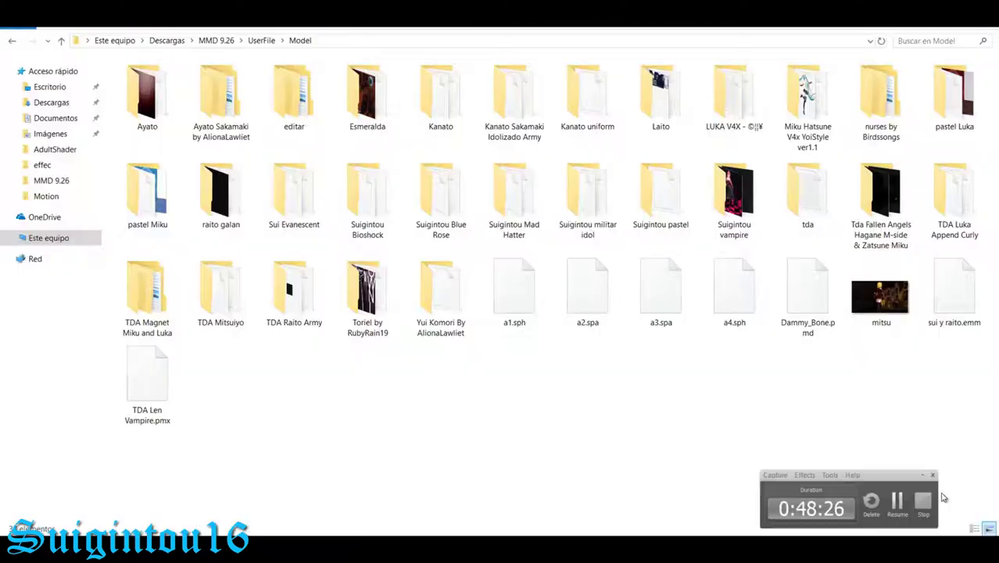
click(365, 245)
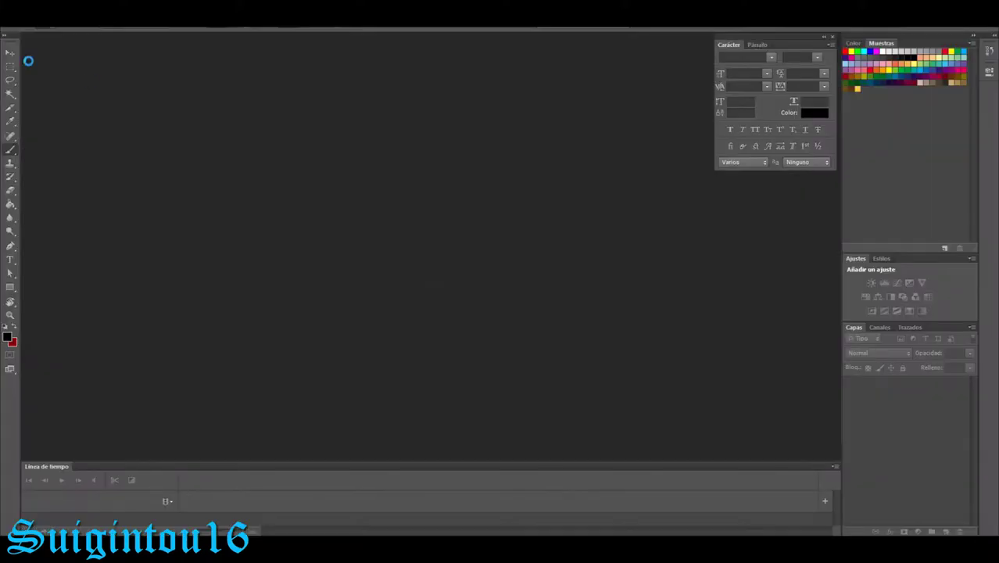
click(19, 22)
click(39, 30)
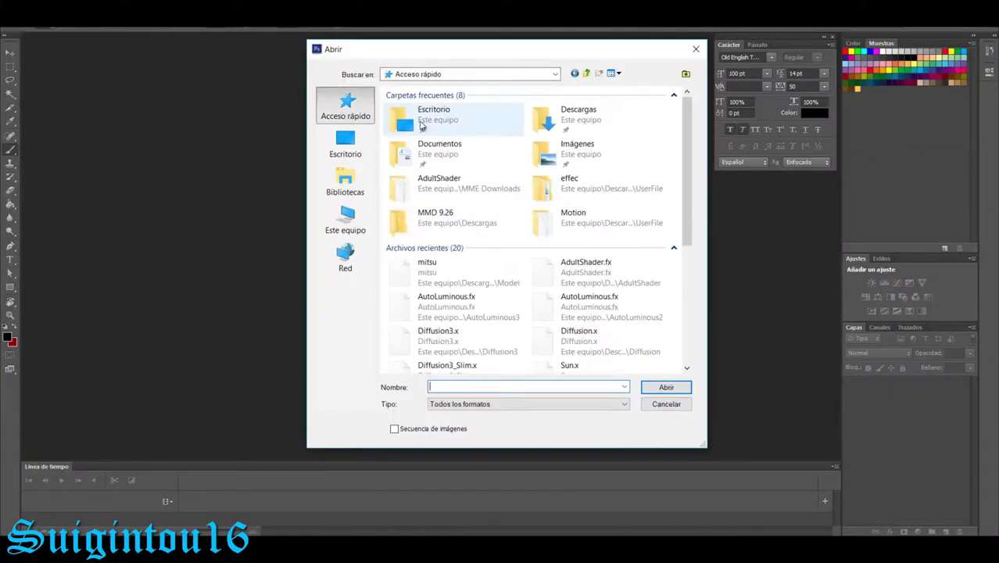
- Open mitsu.bmp from the Model folder in Photoshop
double_click(398, 221)
double_click(511, 263)
scroll(469, 235, down, 5)
click(418, 344)
click(666, 387)
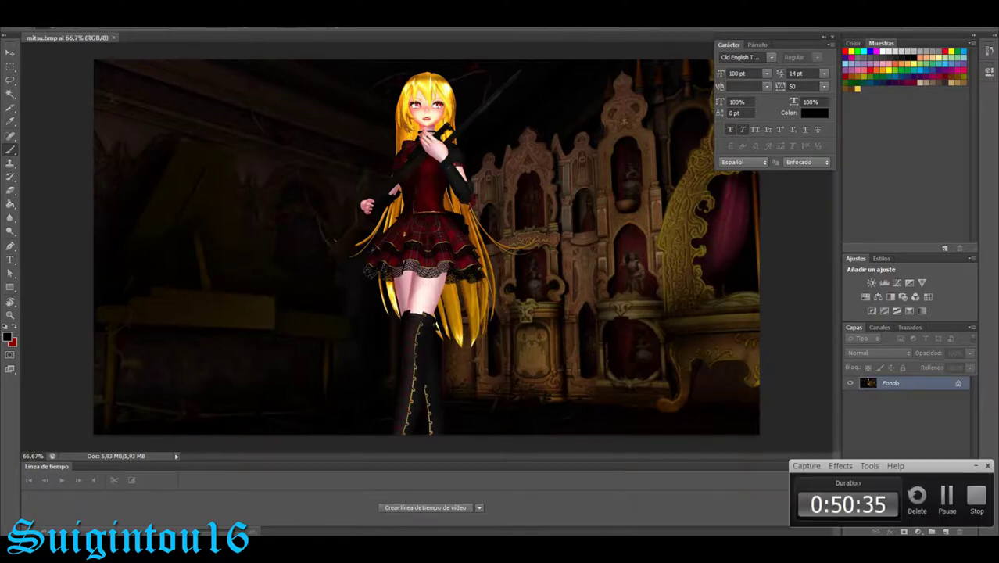
- Apply Brightness/Contrast with brightness 44 and contrast -26
click(94, 22)
click(304, 31)
drag(469, 183, 483, 182)
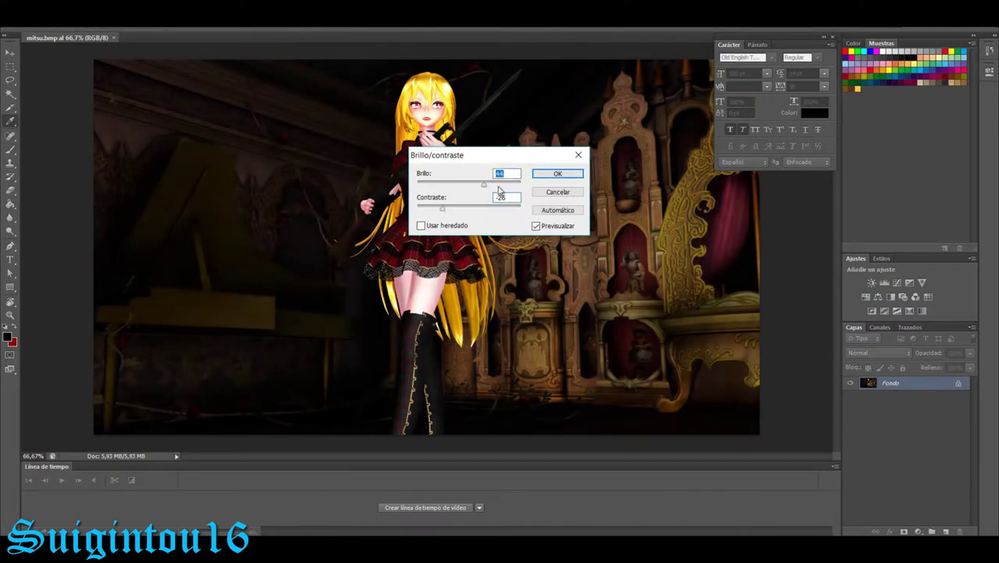
key(Return)
- Apply Levels with the midtone raised to 1,32 to brighten the image
click(94, 22)
click(304, 45)
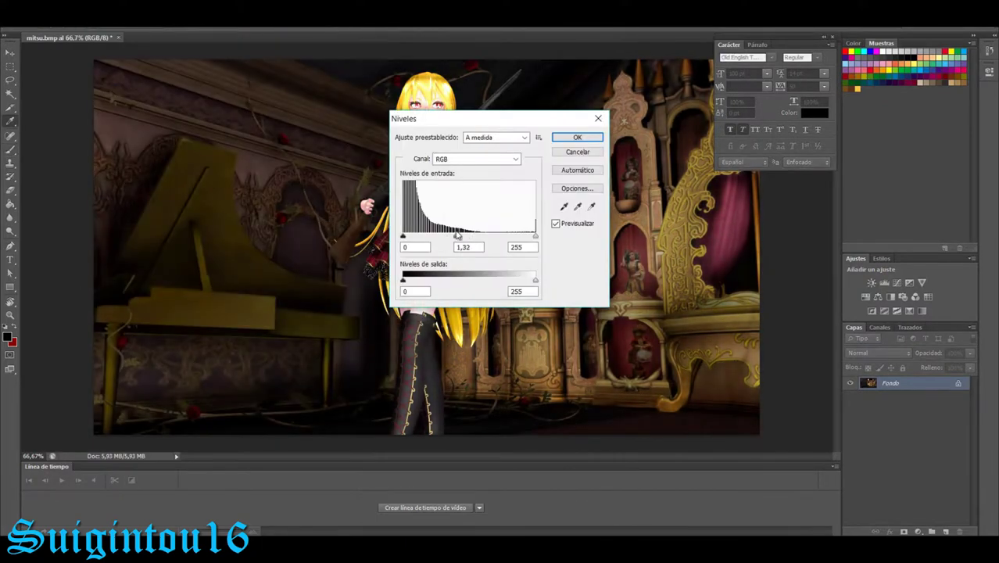
drag(457, 236, 469, 236)
drag(535, 280, 516, 280)
key(Return)
- Apply a Hue/Saturation adjustment, then bring up the Color Balance adjustment
click(94, 22)
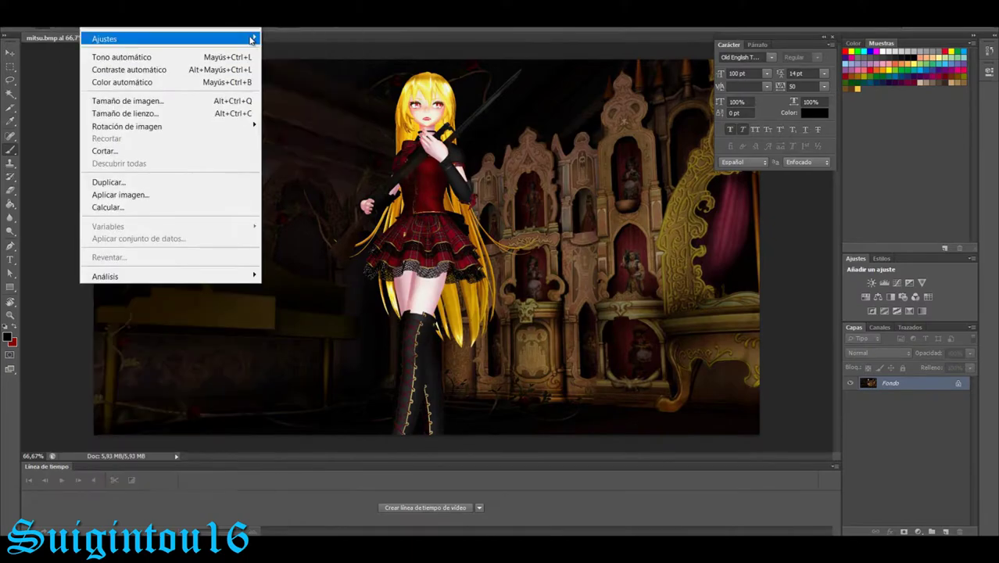
click(305, 100)
drag(491, 118, 296, 169)
key(Return)
click(94, 22)
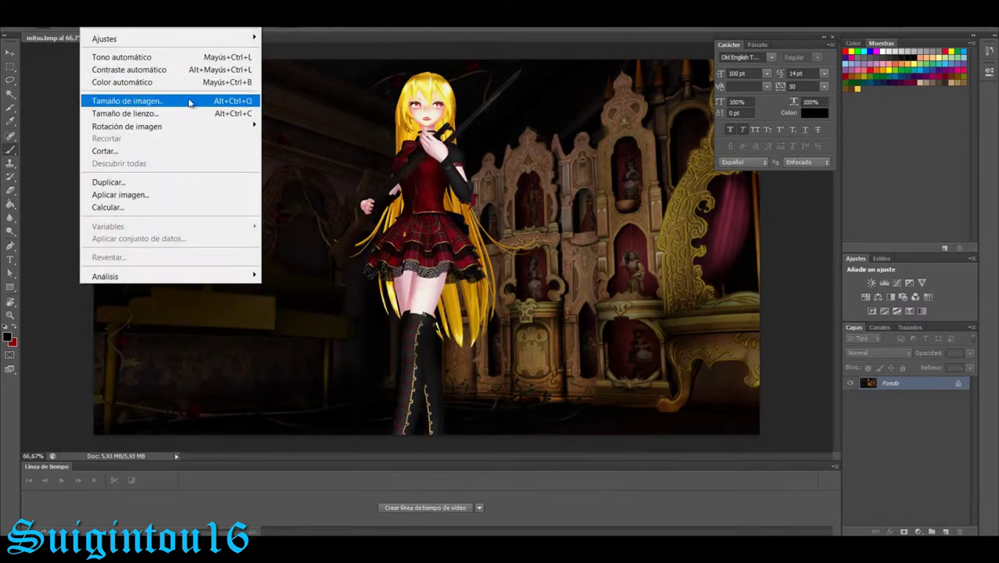
click(188, 102)
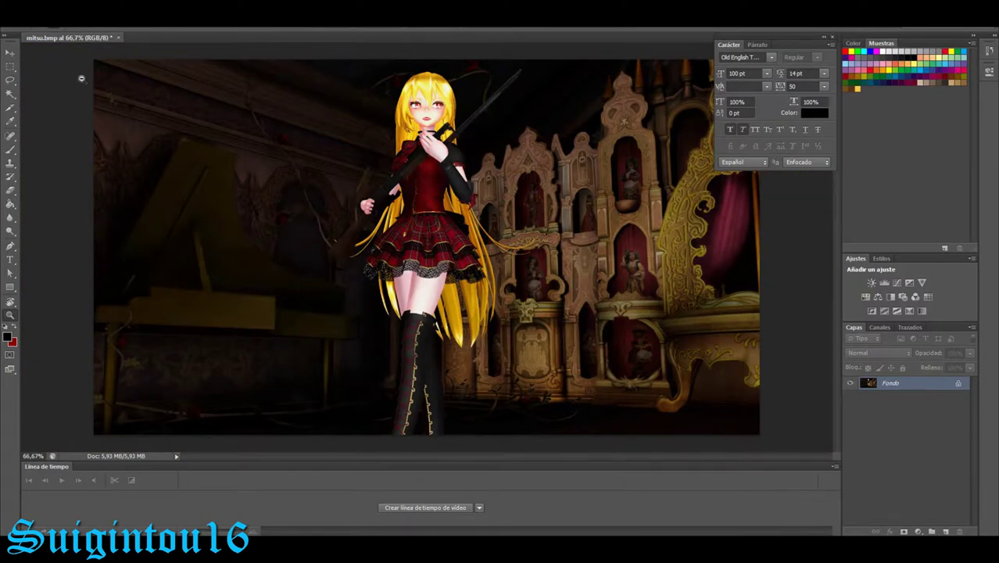
click(93, 22)
mouse_move(168, 38)
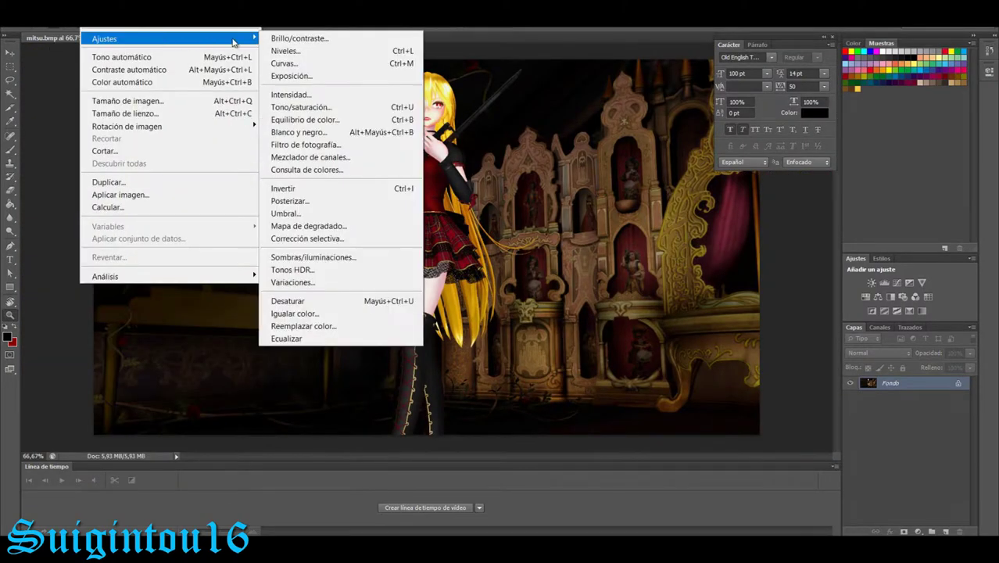
click(315, 127)
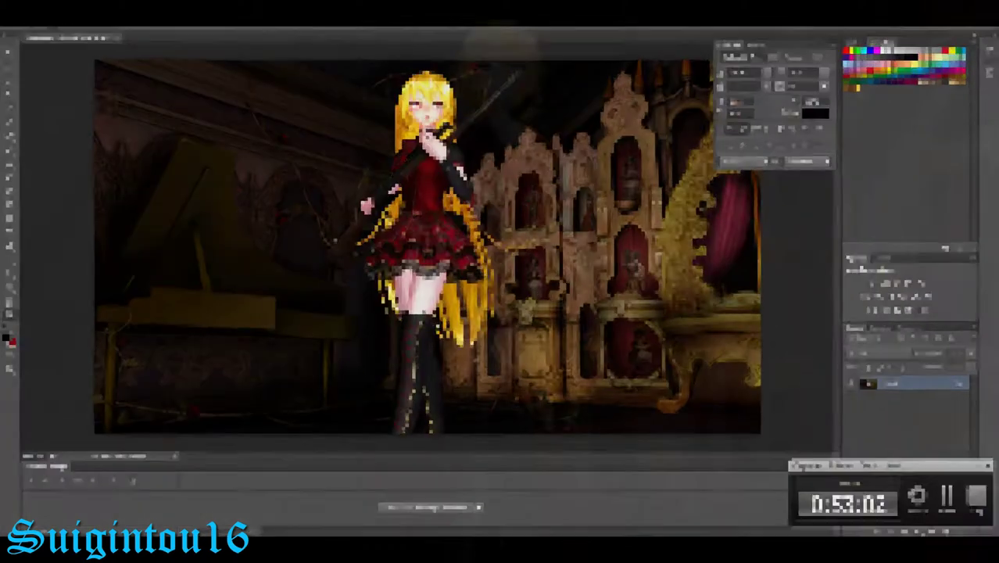